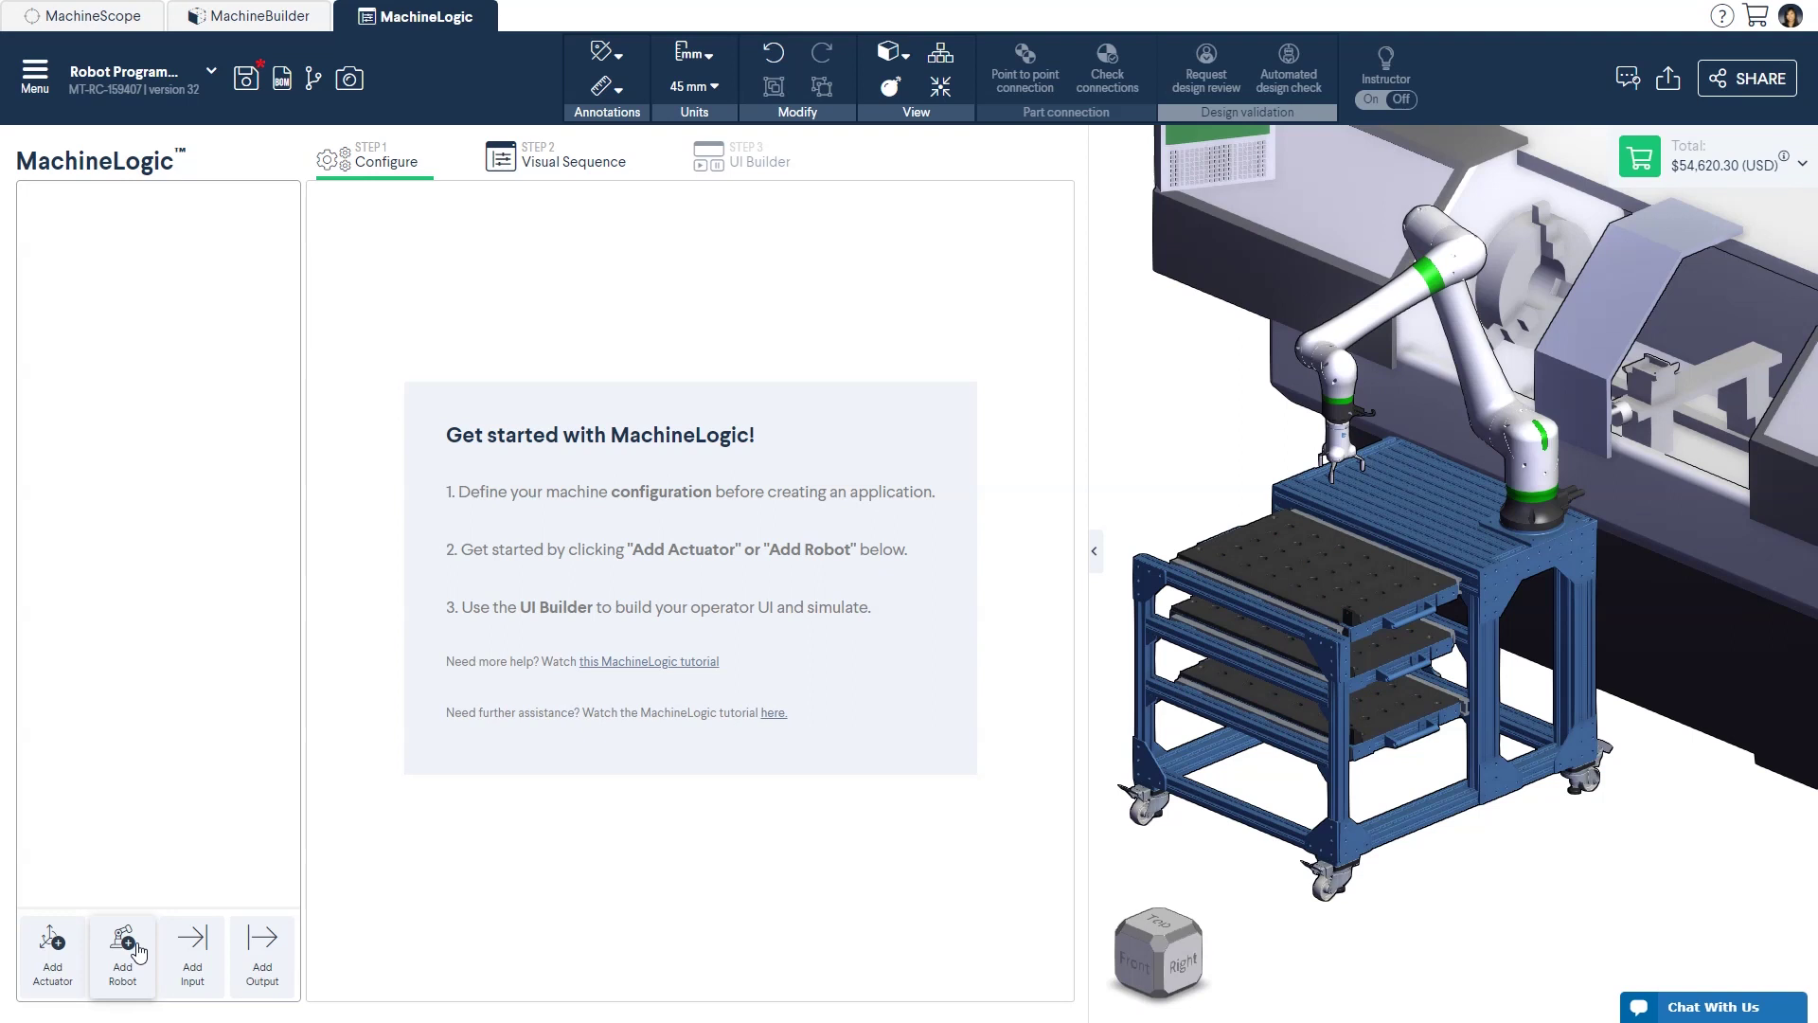
Step: Add robot model PR-FA-001-0557, rename it 'Fanuc CRX10iaL', and fit an OnRobot 3FG15 gripper
{"action": "left_click", "coordinate": [138, 951]}
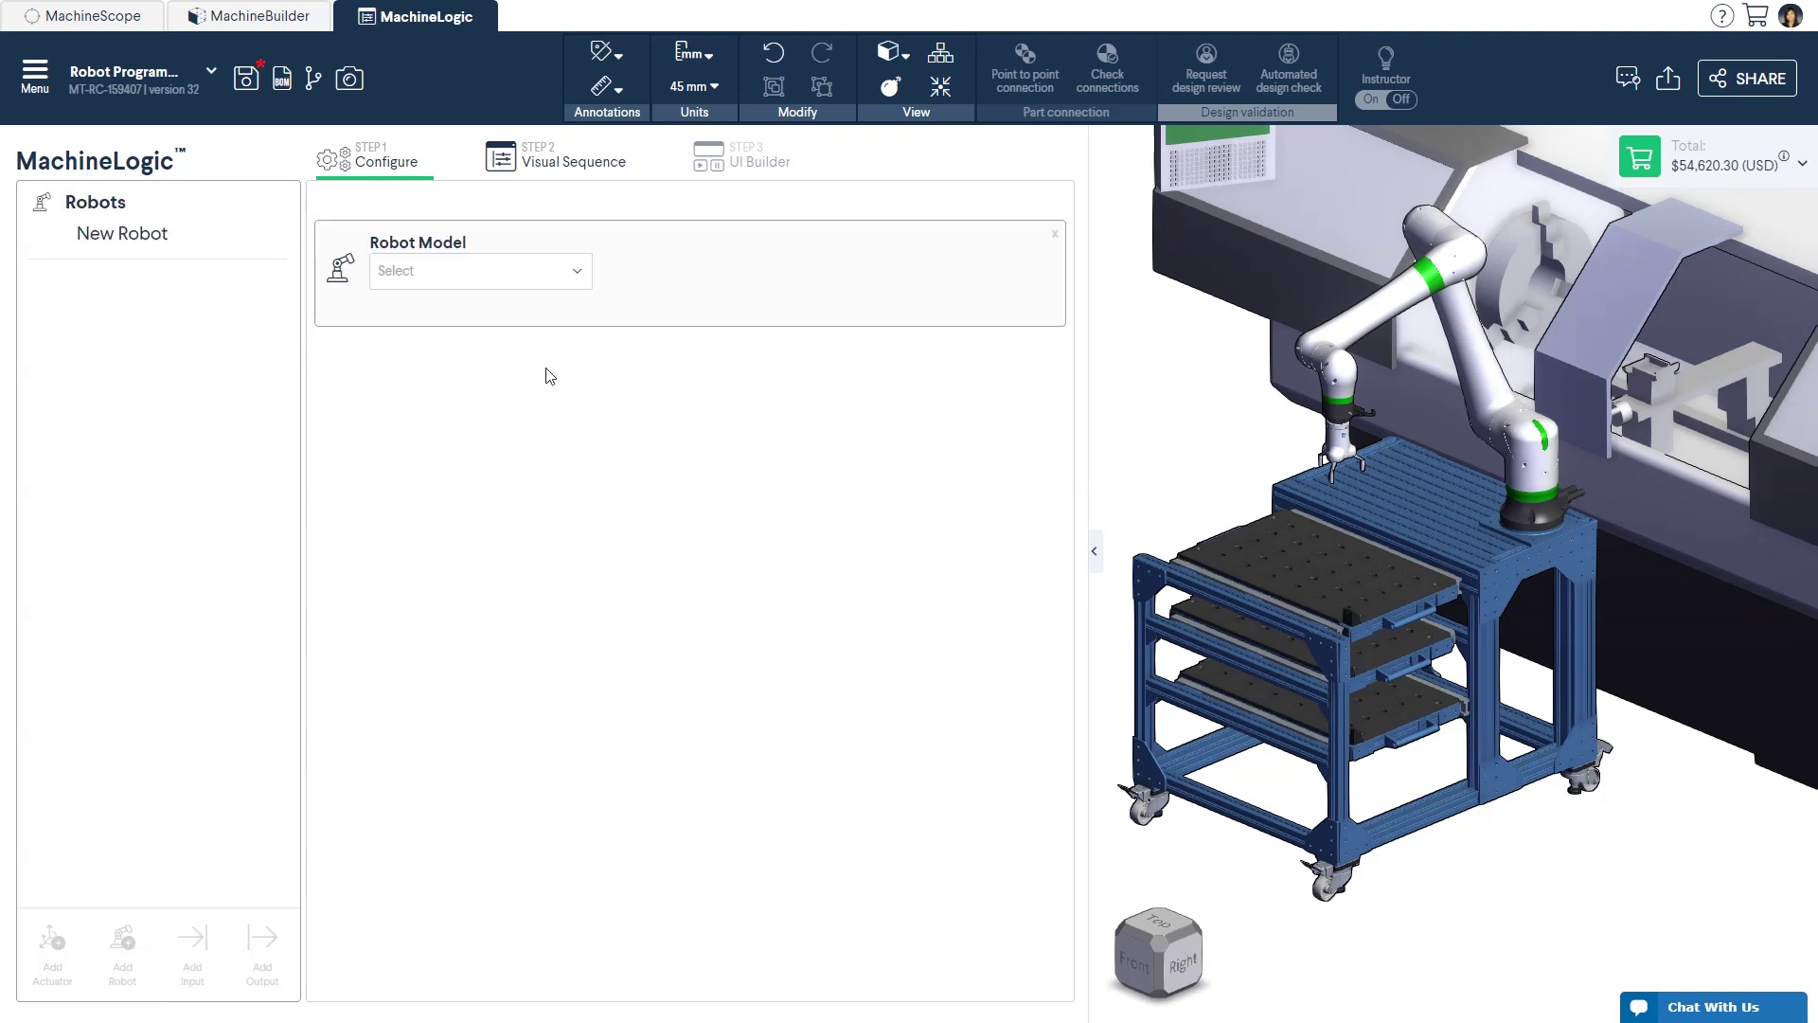
{"action": "left_click", "coordinate": [548, 278]}
{"action": "left_click", "coordinate": [535, 324]}
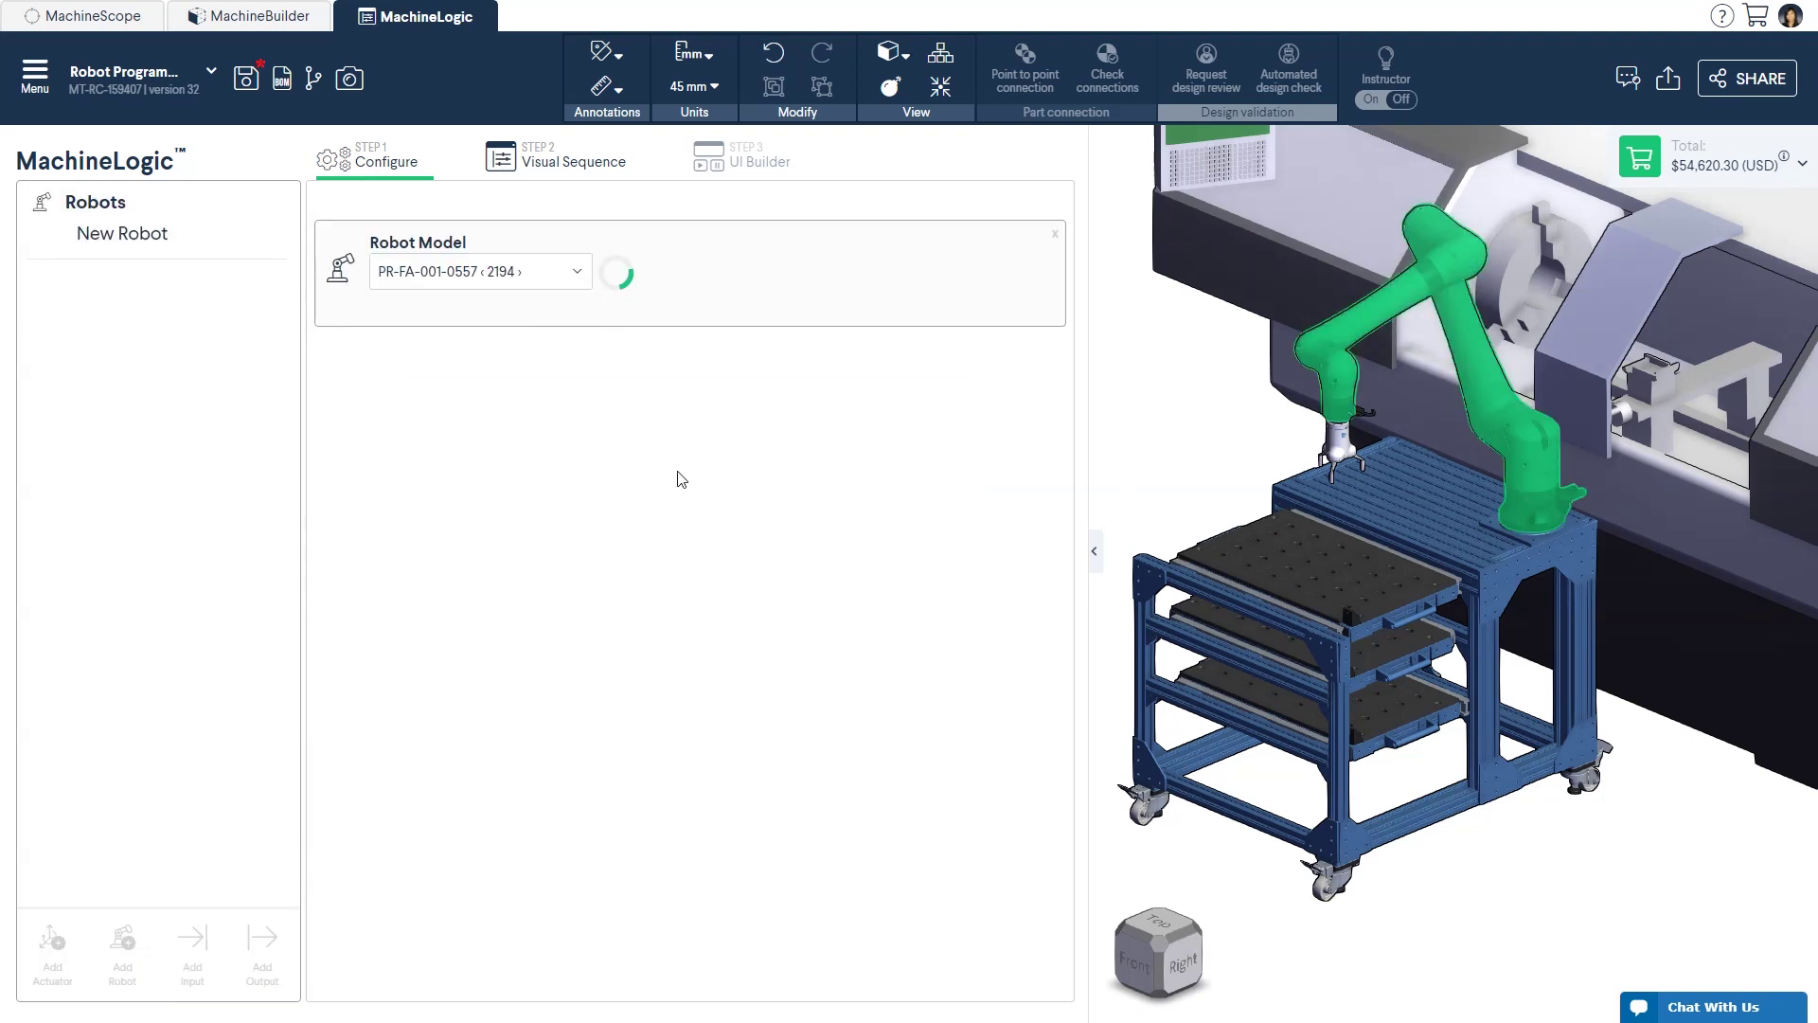
{"action": "left_click", "coordinate": [690, 276]}
{"action": "type", "text": "Fanuc CRX10iaL"}
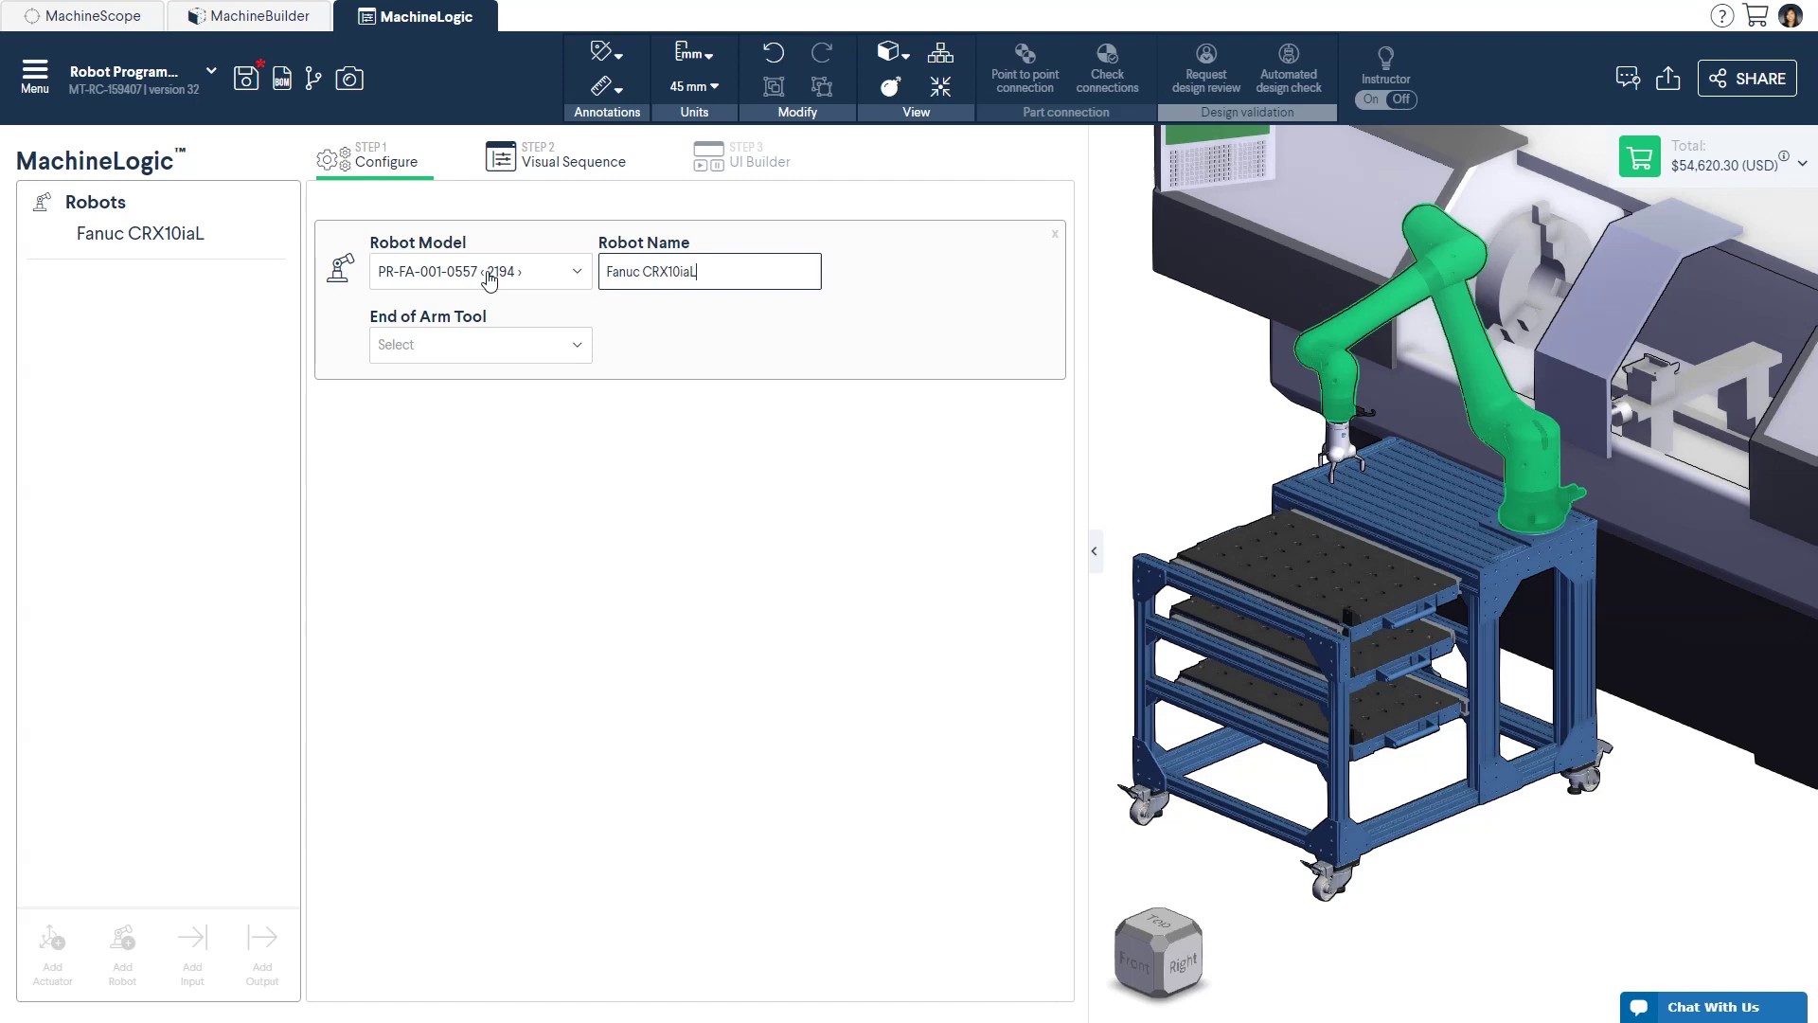
{"action": "left_click", "coordinate": [487, 350]}
{"action": "left_click", "coordinate": [487, 388]}
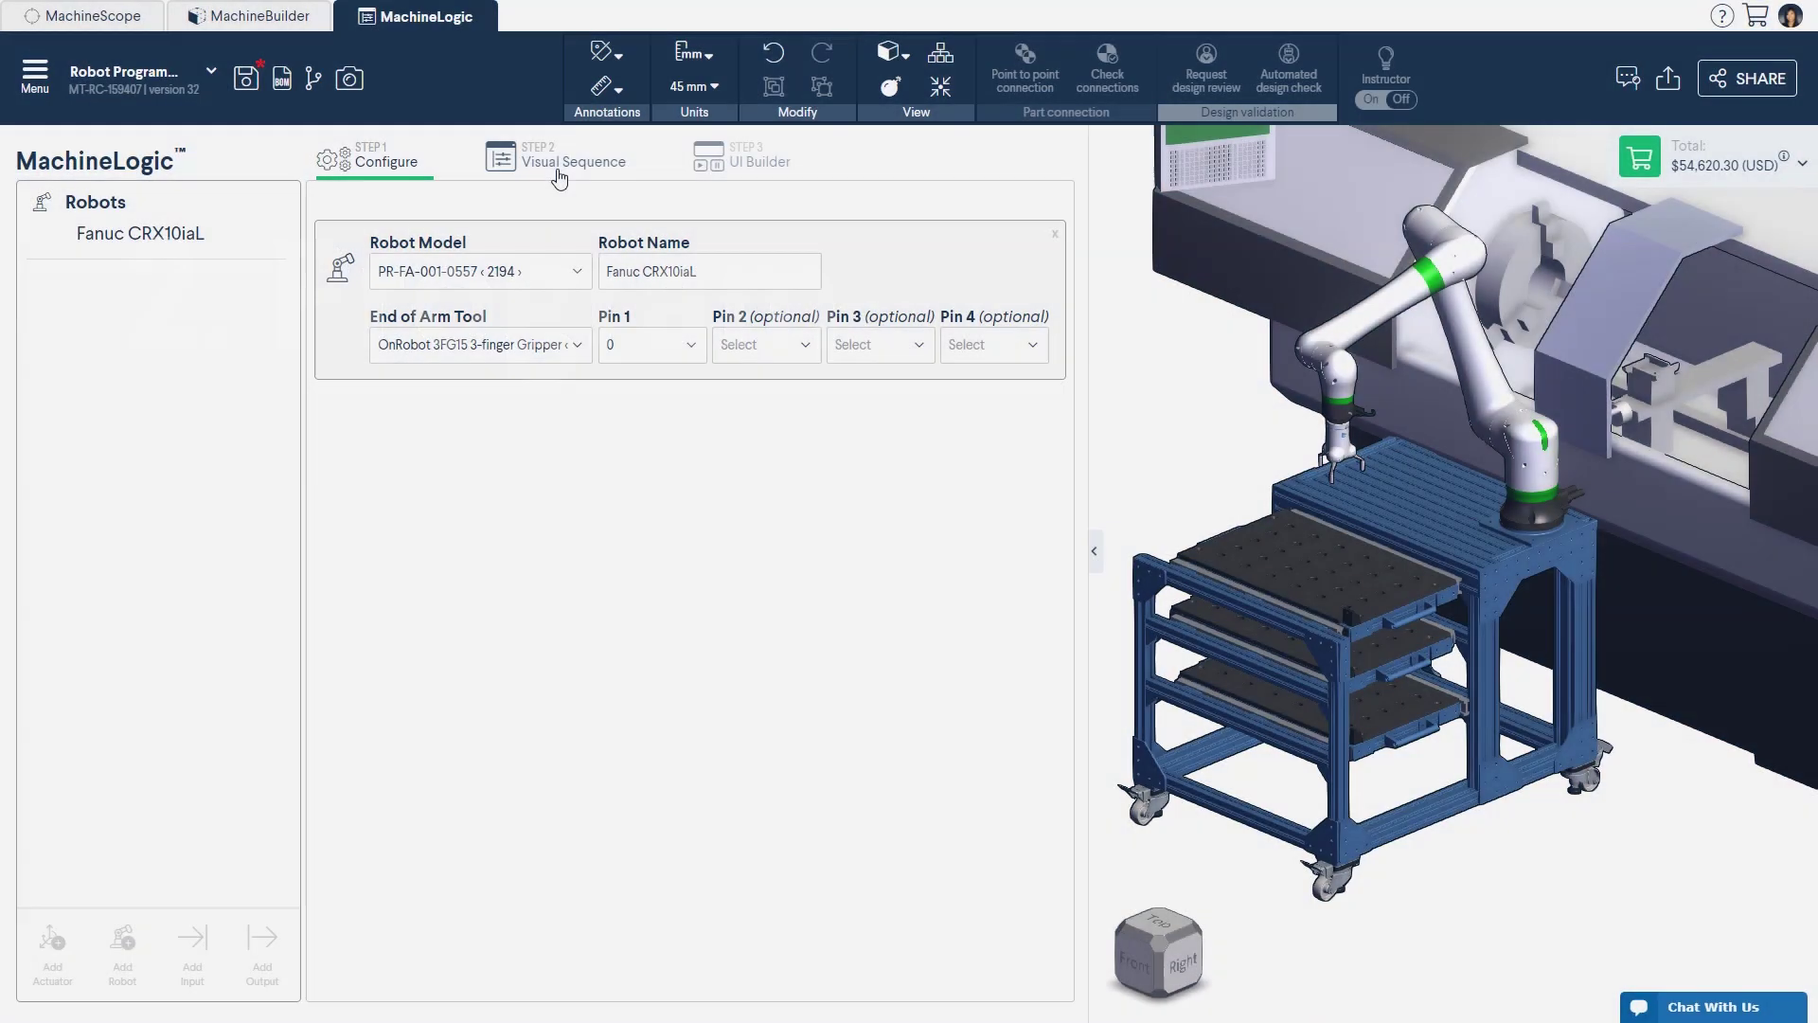
Step: Switch to the Visual Sequence step and bring up the Add Application choices
{"action": "left_click", "coordinate": [560, 166]}
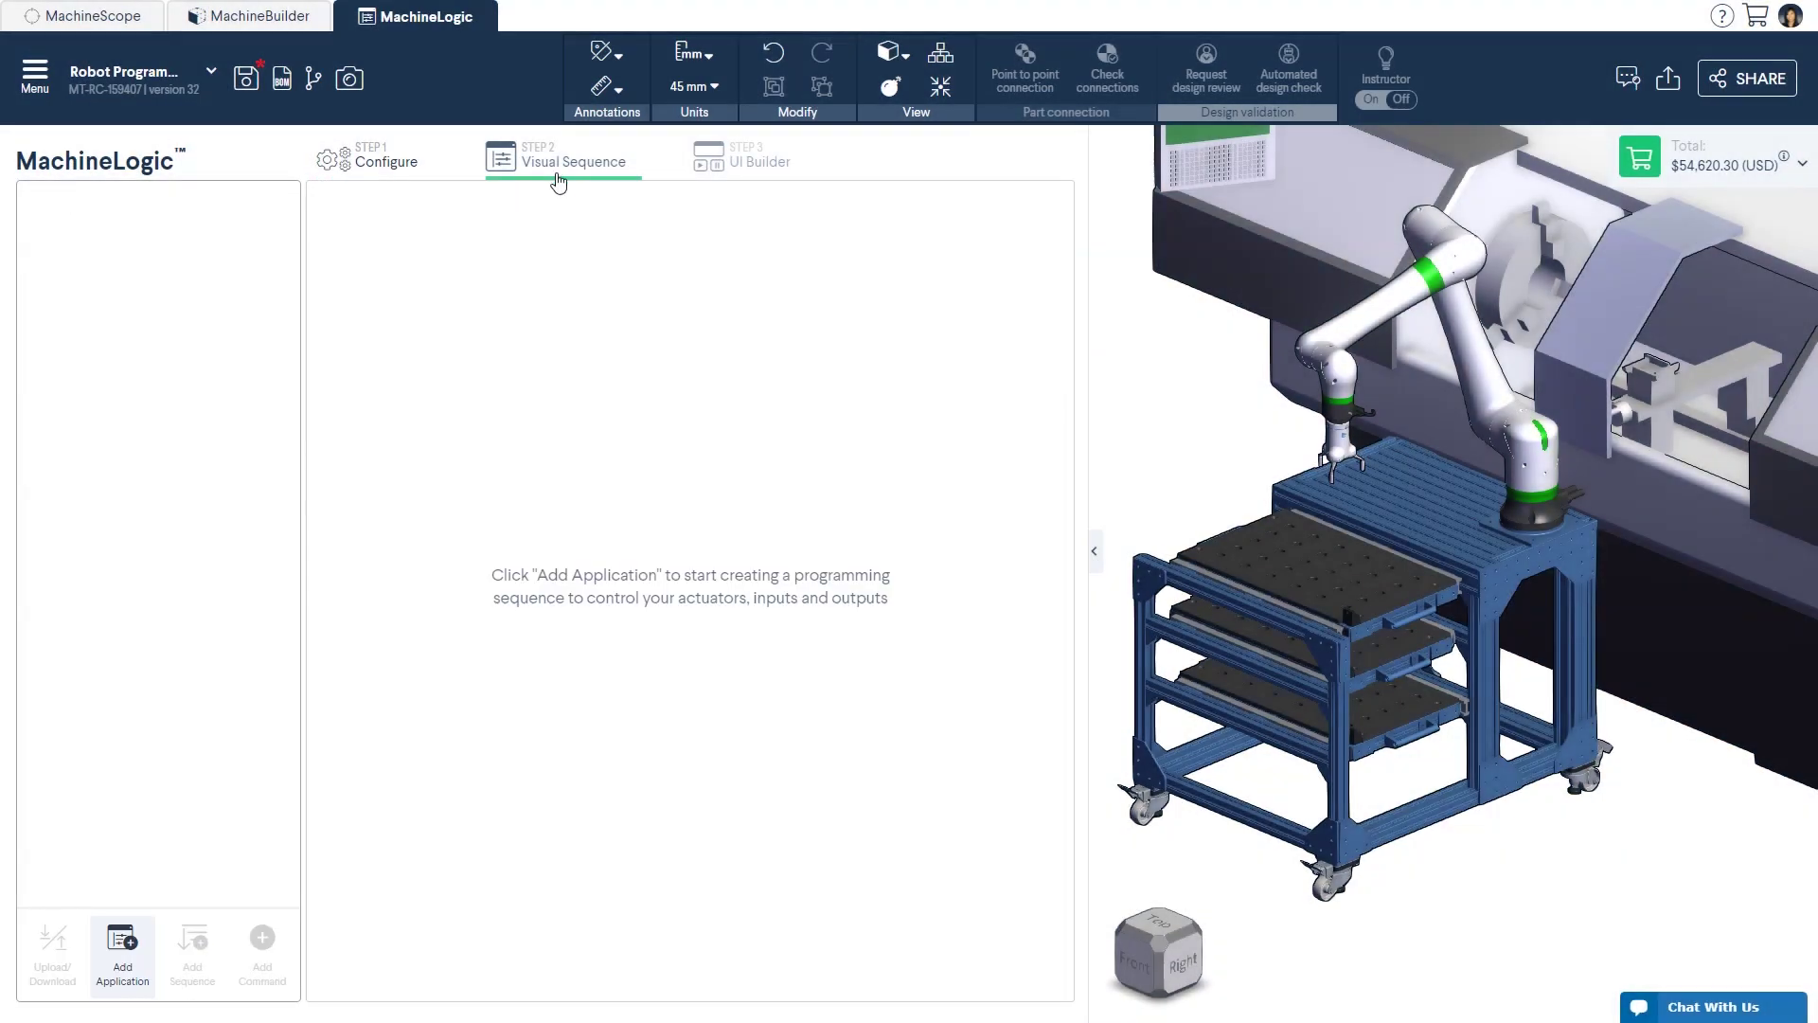
{"action": "left_click", "coordinate": [142, 935]}
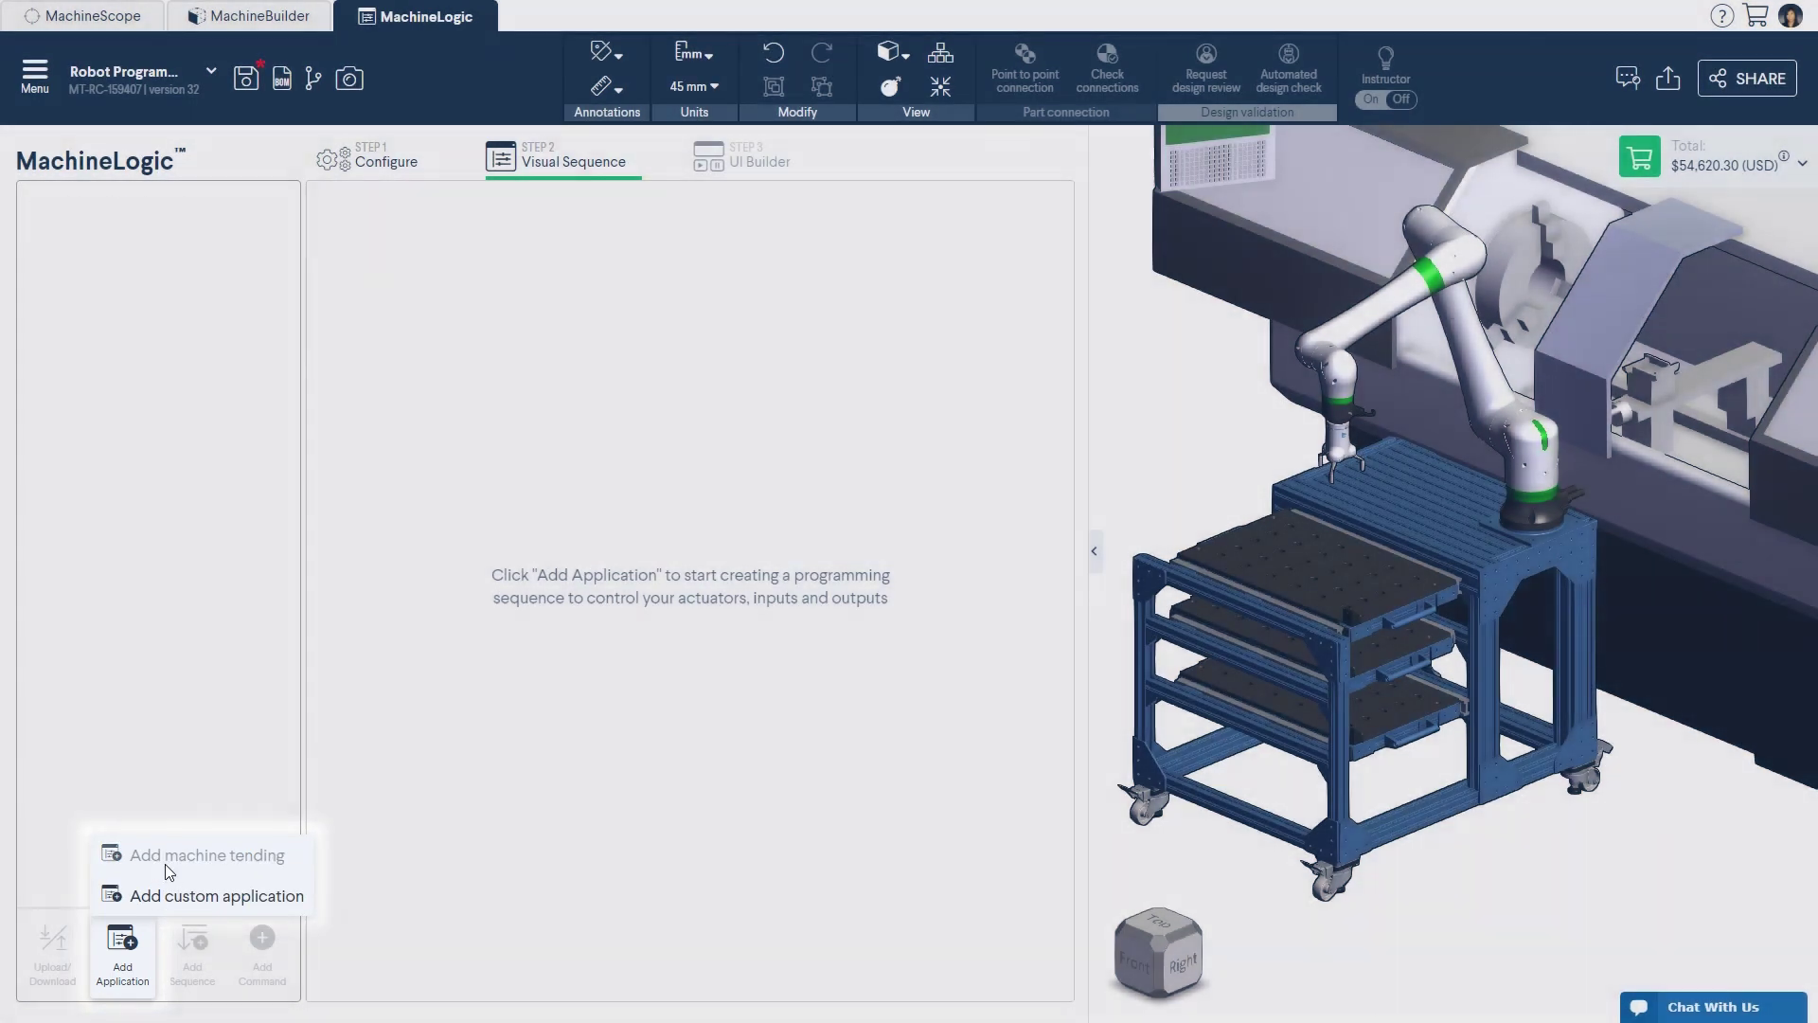
Step: Start a Machine Tending application with the array reference frame on the top tray's front corner
{"action": "left_click", "coordinate": [167, 864]}
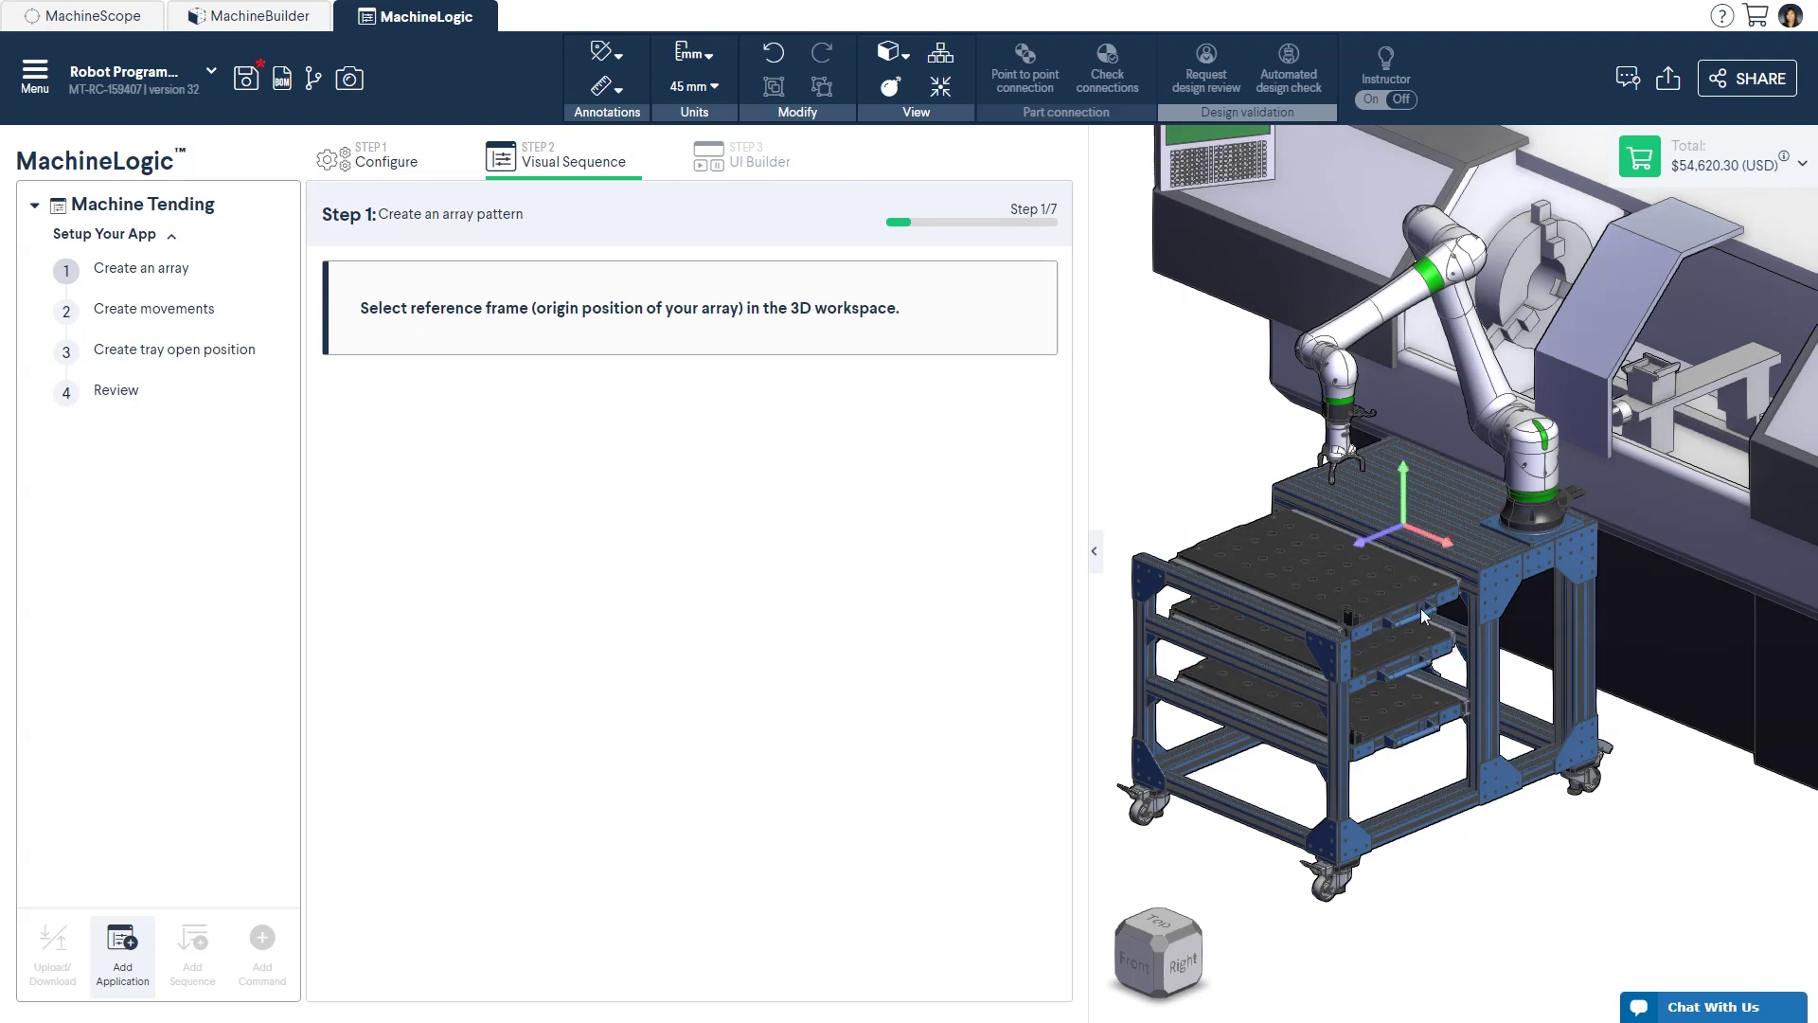
{"action": "scroll", "coordinate": [1356, 620], "scroll_direction": "up", "scroll_amount": 3}
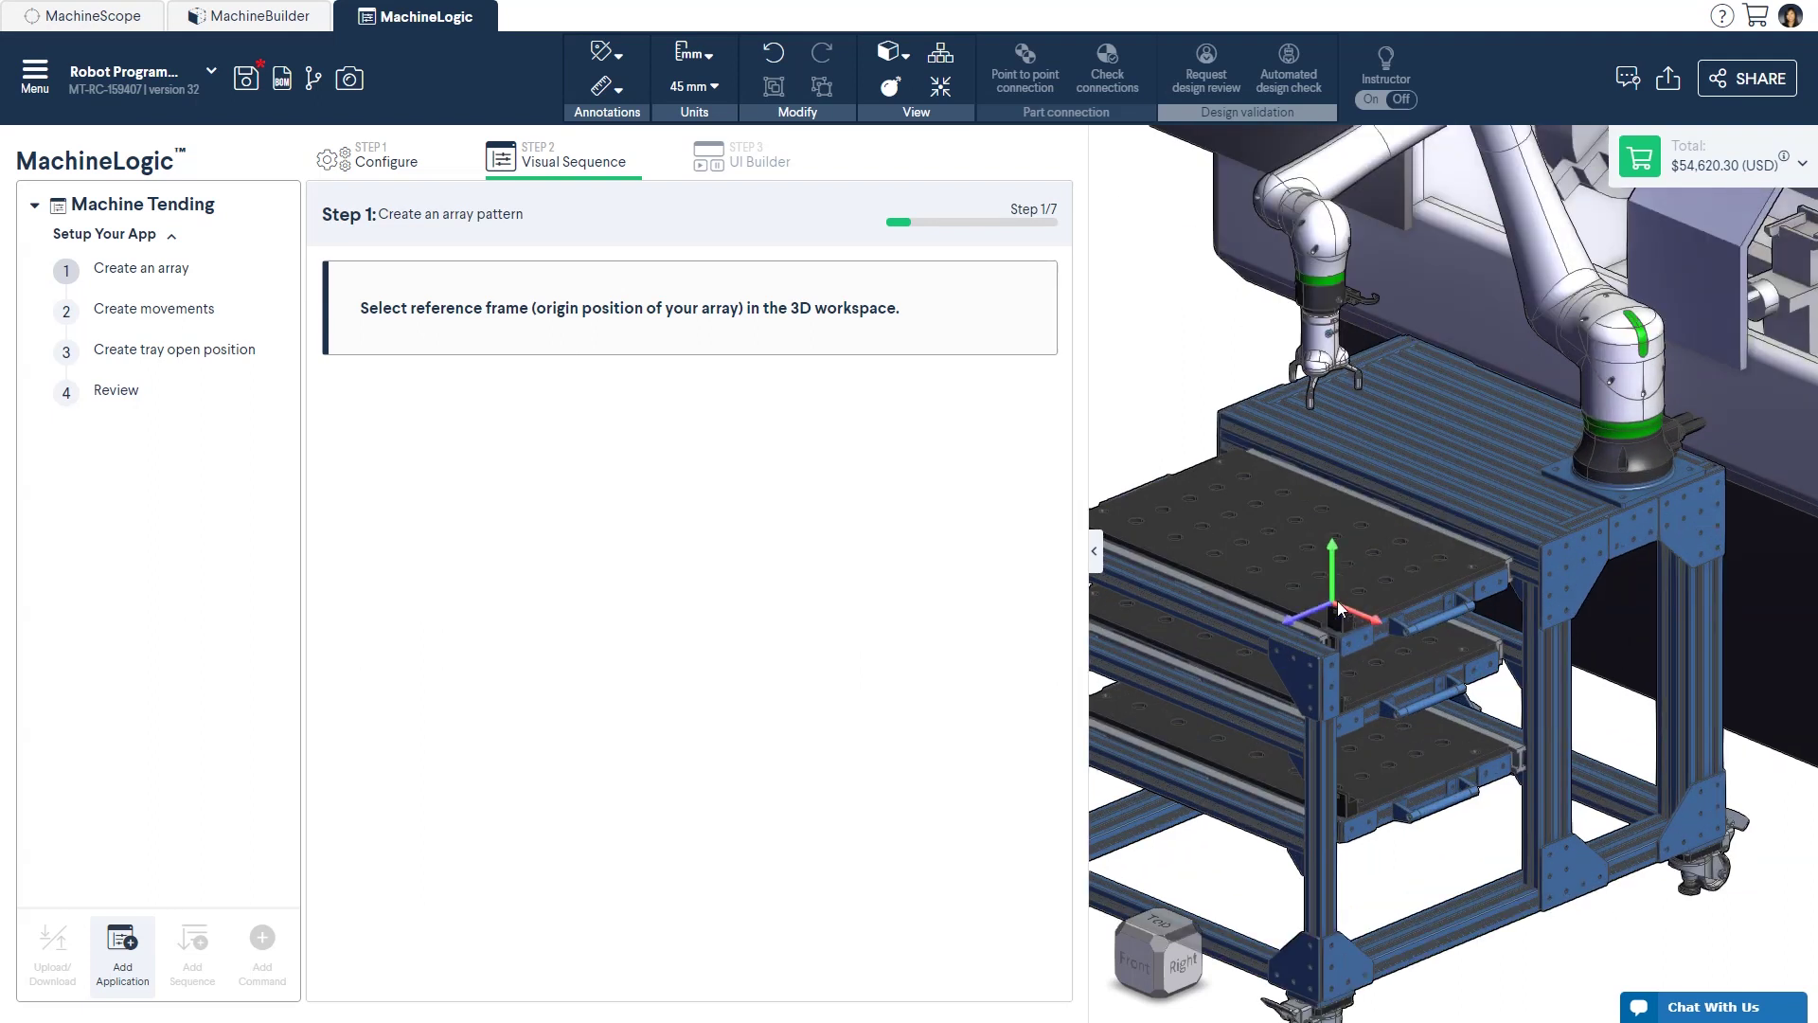
{"action": "left_click", "coordinate": [1338, 608]}
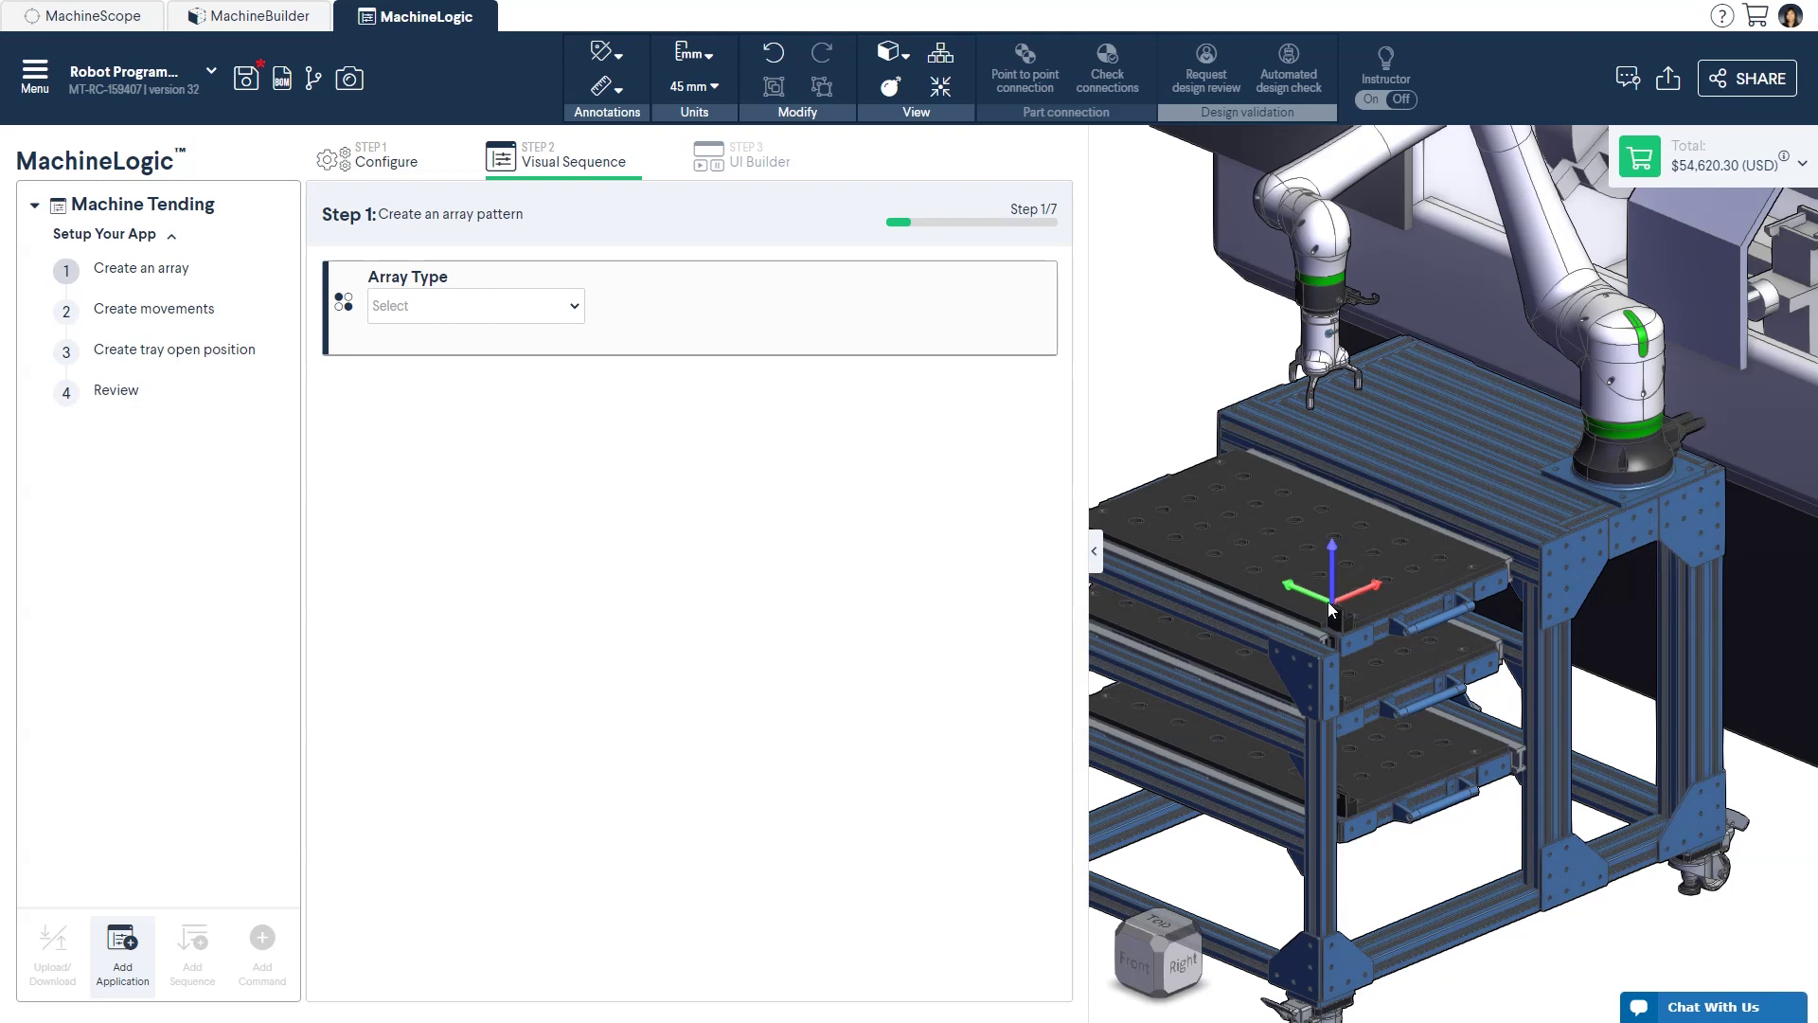
{"action": "left_click", "coordinate": [511, 307]}
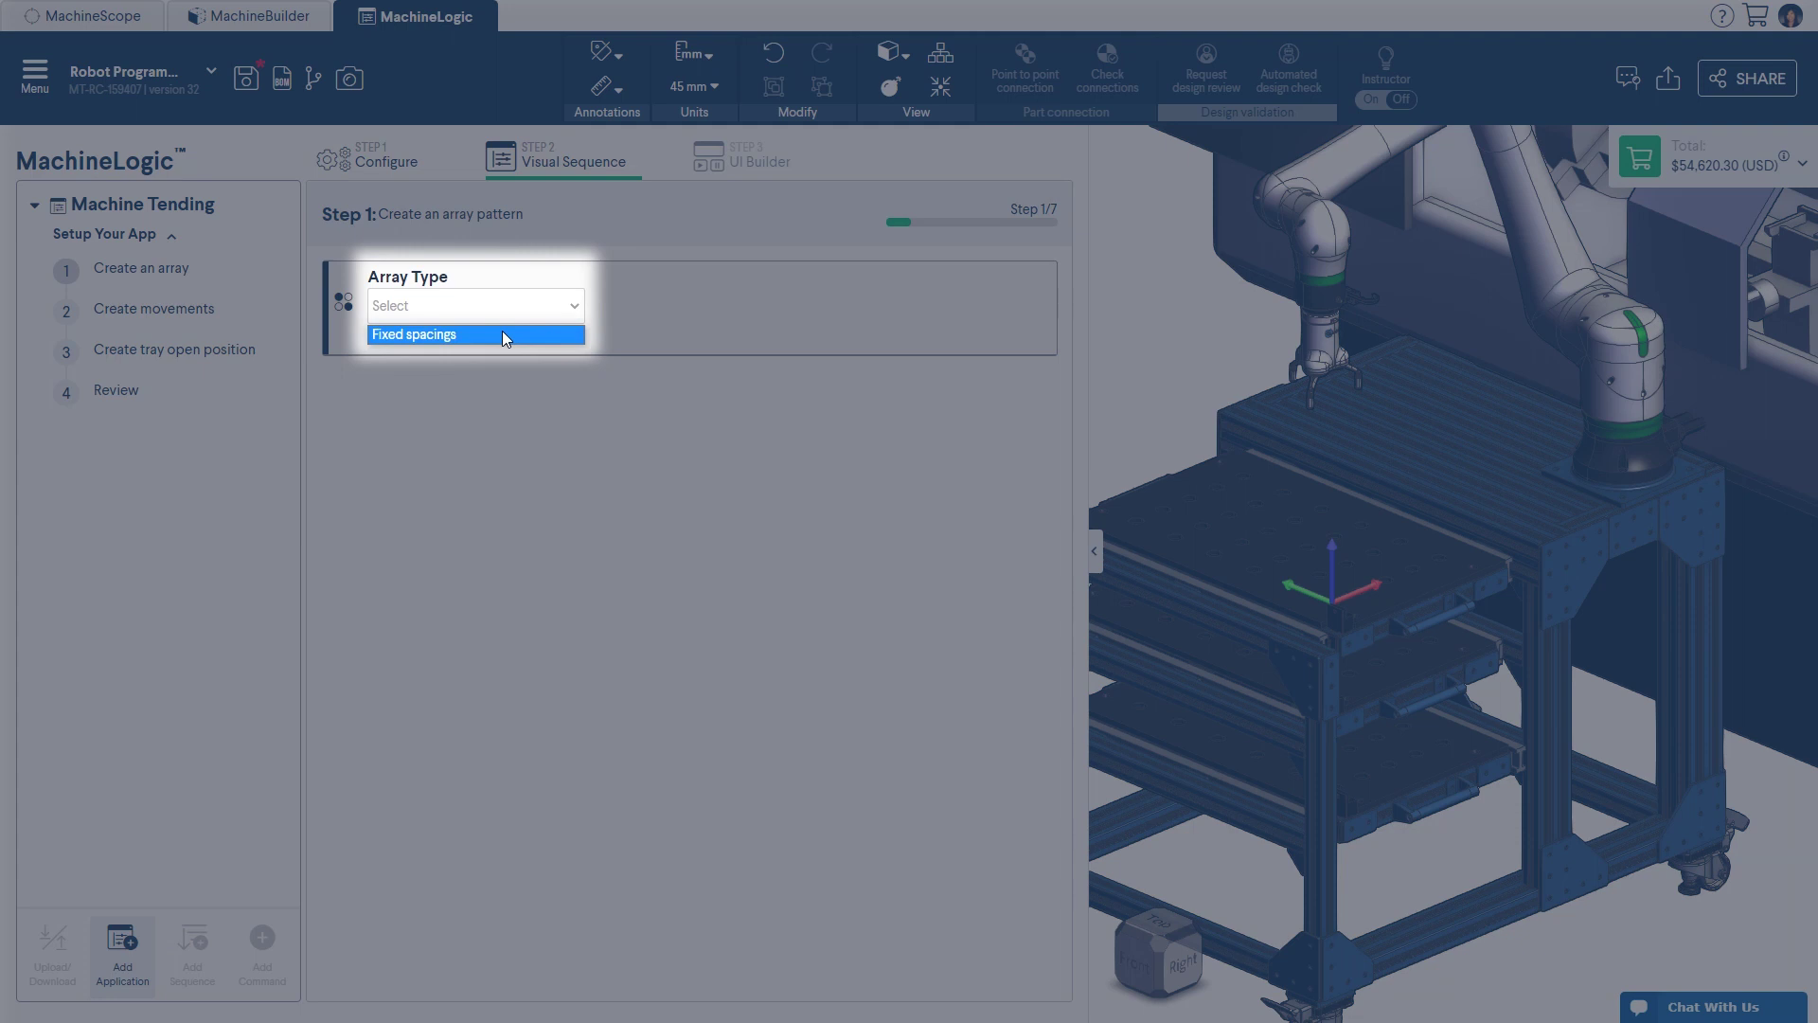
Step: Generate a Fixed spacings Robot Array of 3 rows by 3 columns at 144 mm and 210 mm, then duplicate it
{"action": "left_click", "coordinate": [502, 335]}
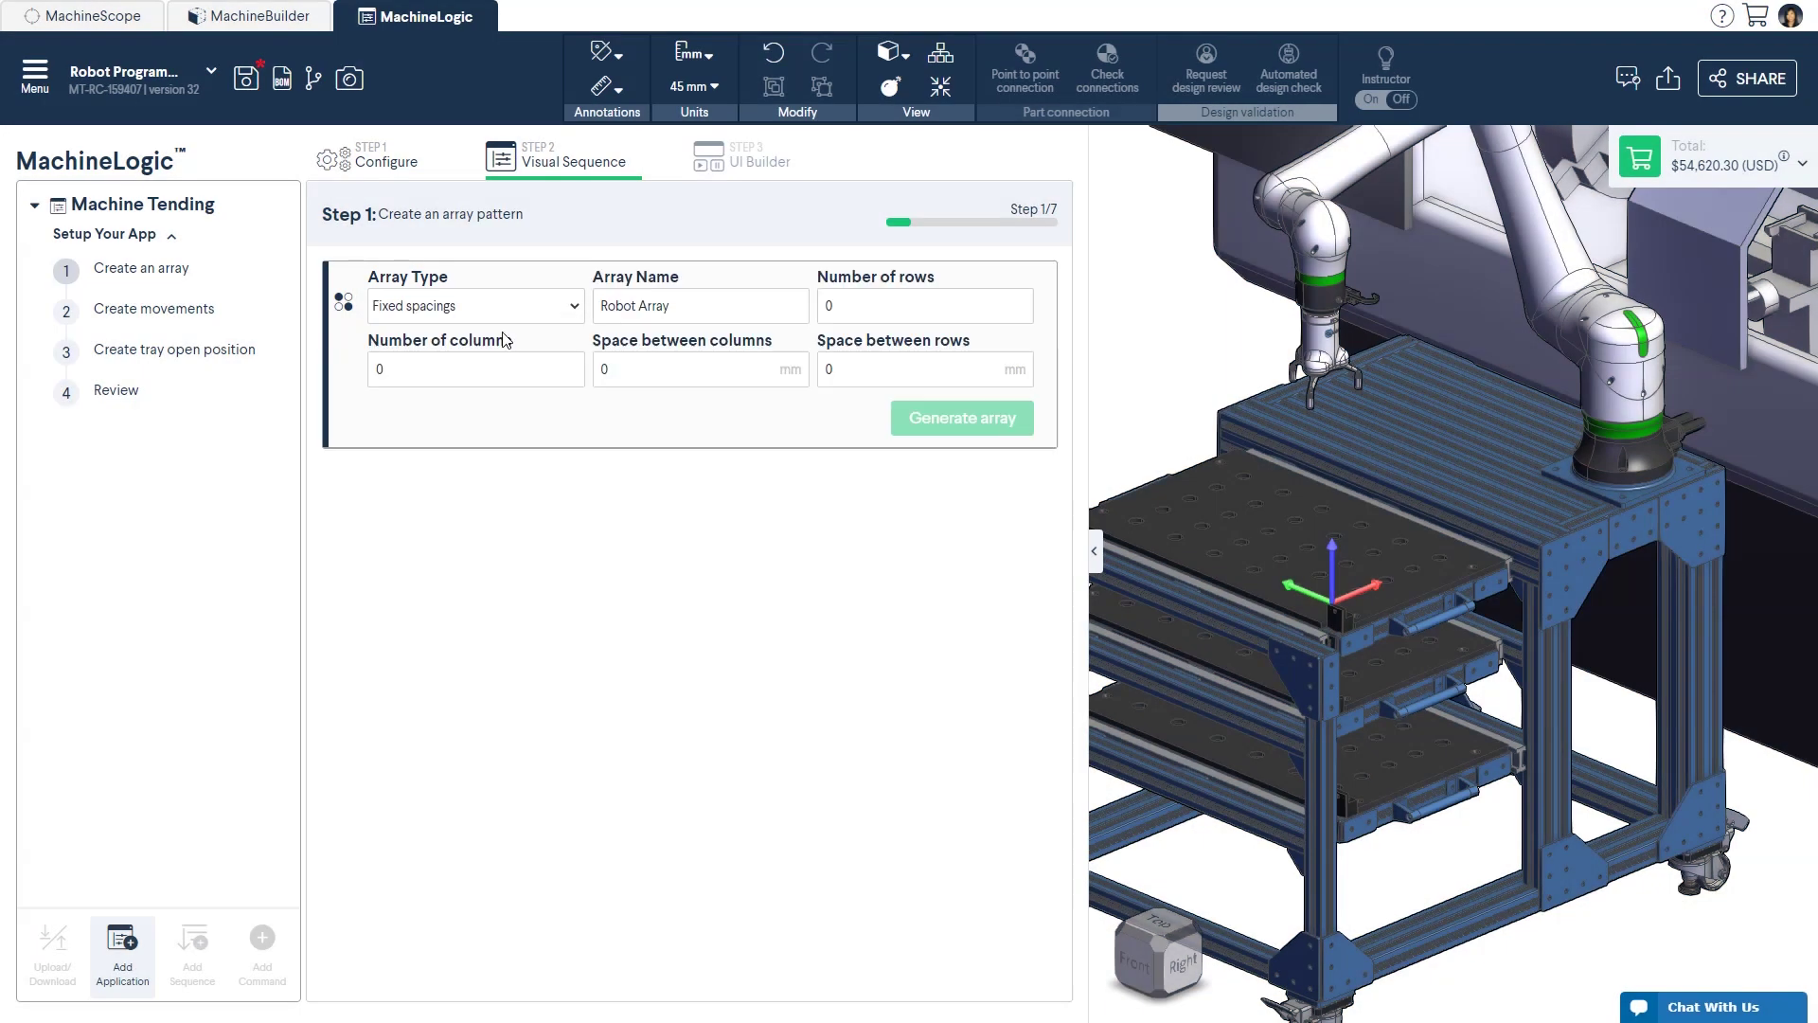
{"action": "type", "text": "3"}
{"action": "key", "text": "Tab"}
{"action": "type", "text": "3"}
{"action": "key", "text": "Tab"}
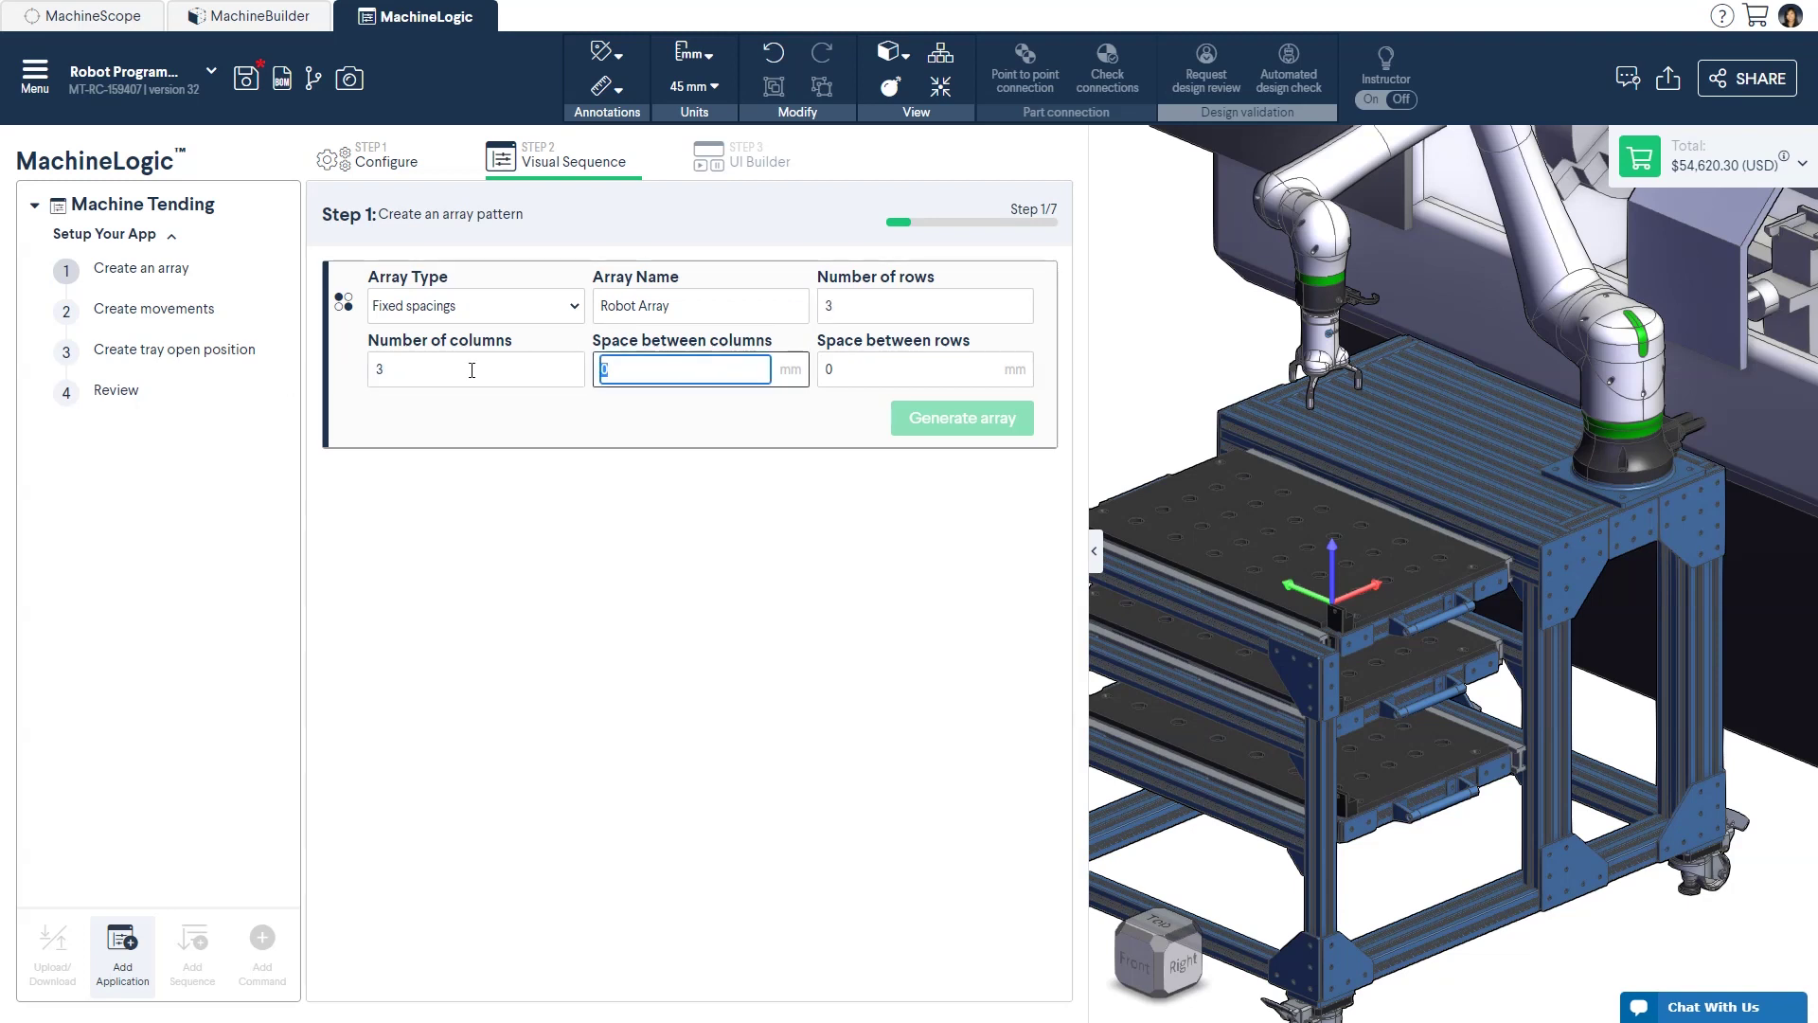
{"action": "type", "text": "144"}
{"action": "key", "text": "Tab"}
{"action": "type", "text": "210"}
{"action": "left_click", "coordinate": [975, 422]}
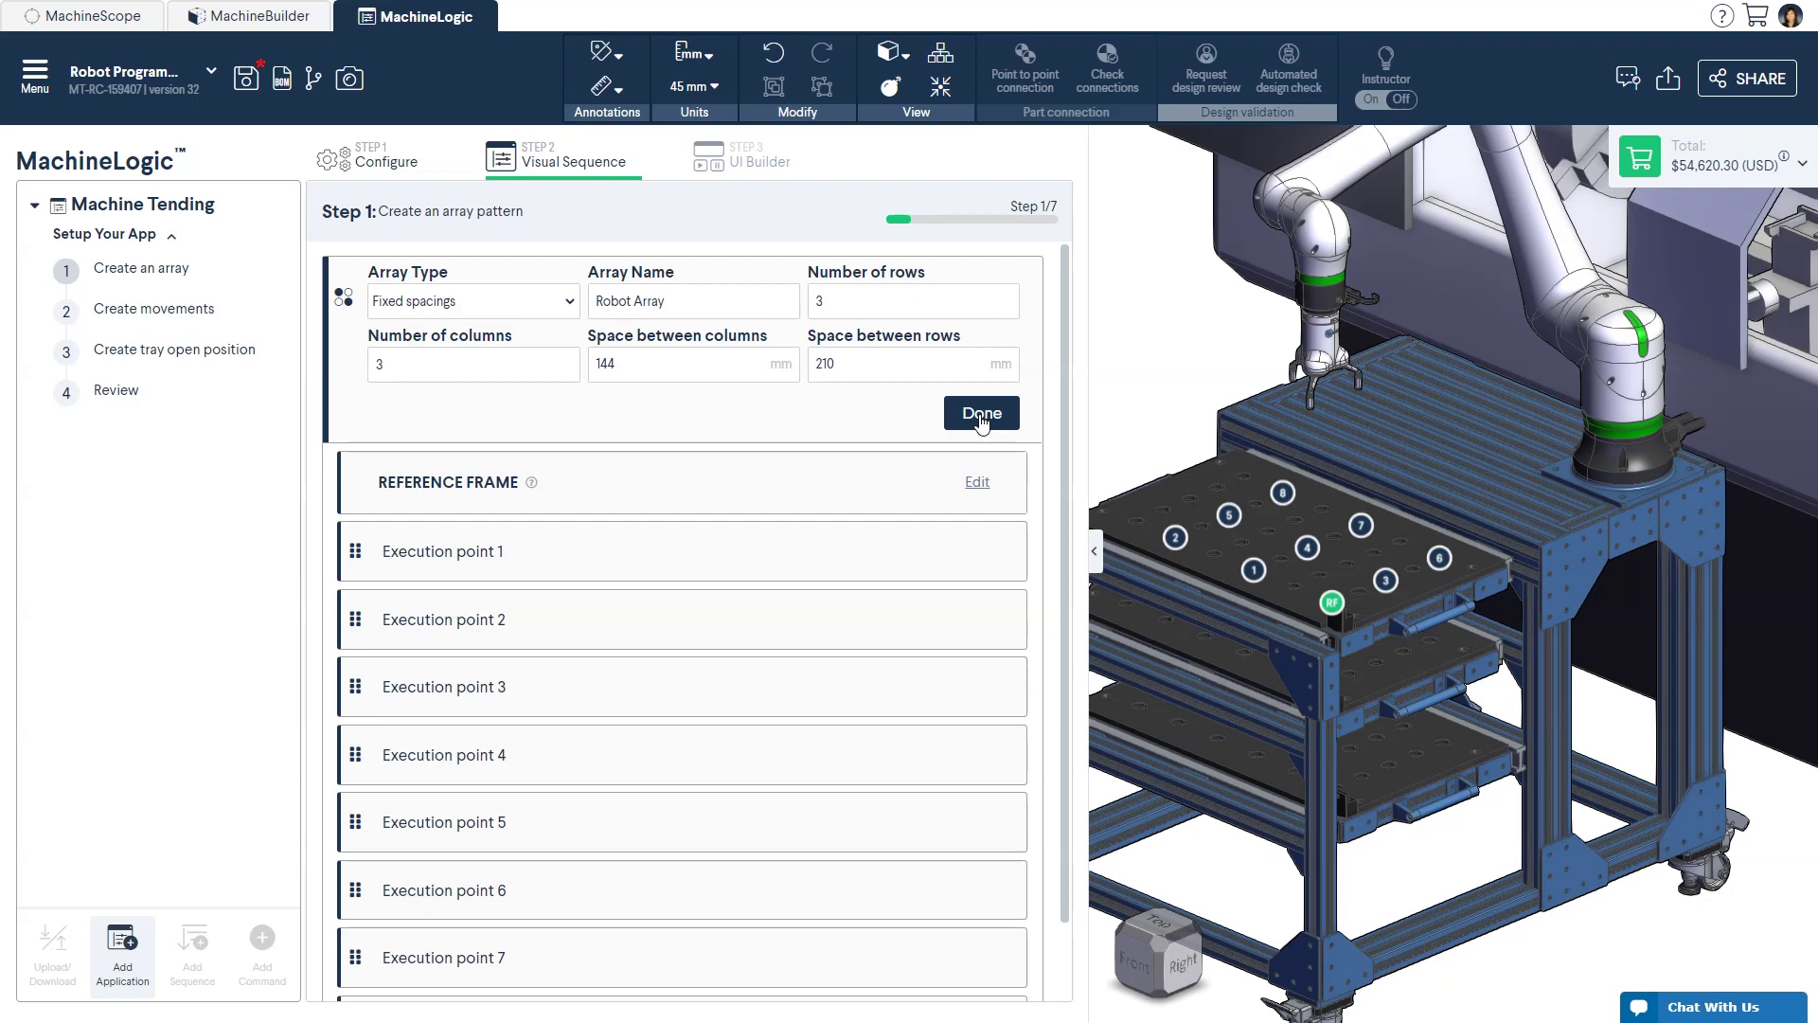
{"action": "left_click", "coordinate": [982, 417]}
{"action": "left_click", "coordinate": [899, 298]}
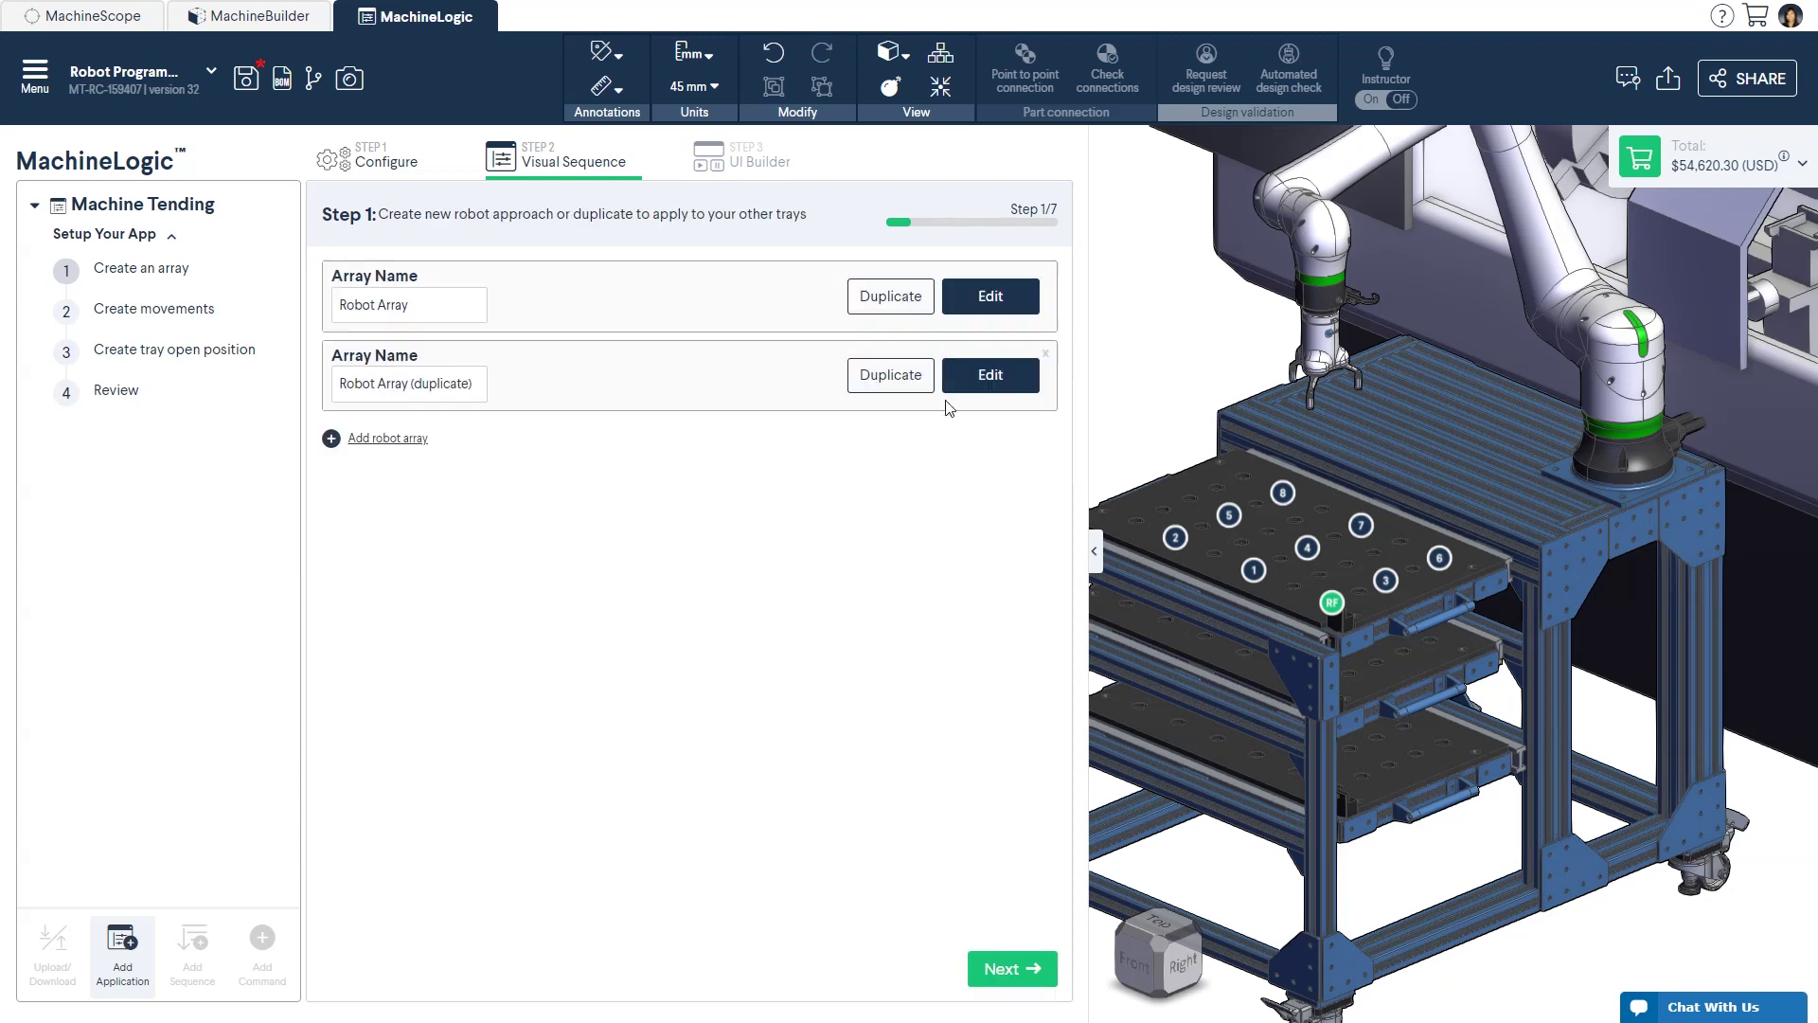
Step: Rename the copy to Robot Array 2, regenerate it and move its reference frame to the middle tray
{"action": "left_click", "coordinate": [992, 379]}
{"action": "left_click_drag", "start_coordinate": [729, 373], "coordinate": [669, 376]}
{"action": "type", "text": "2"}
{"action": "left_click", "coordinate": [963, 493]}
{"action": "left_click", "coordinate": [977, 553]}
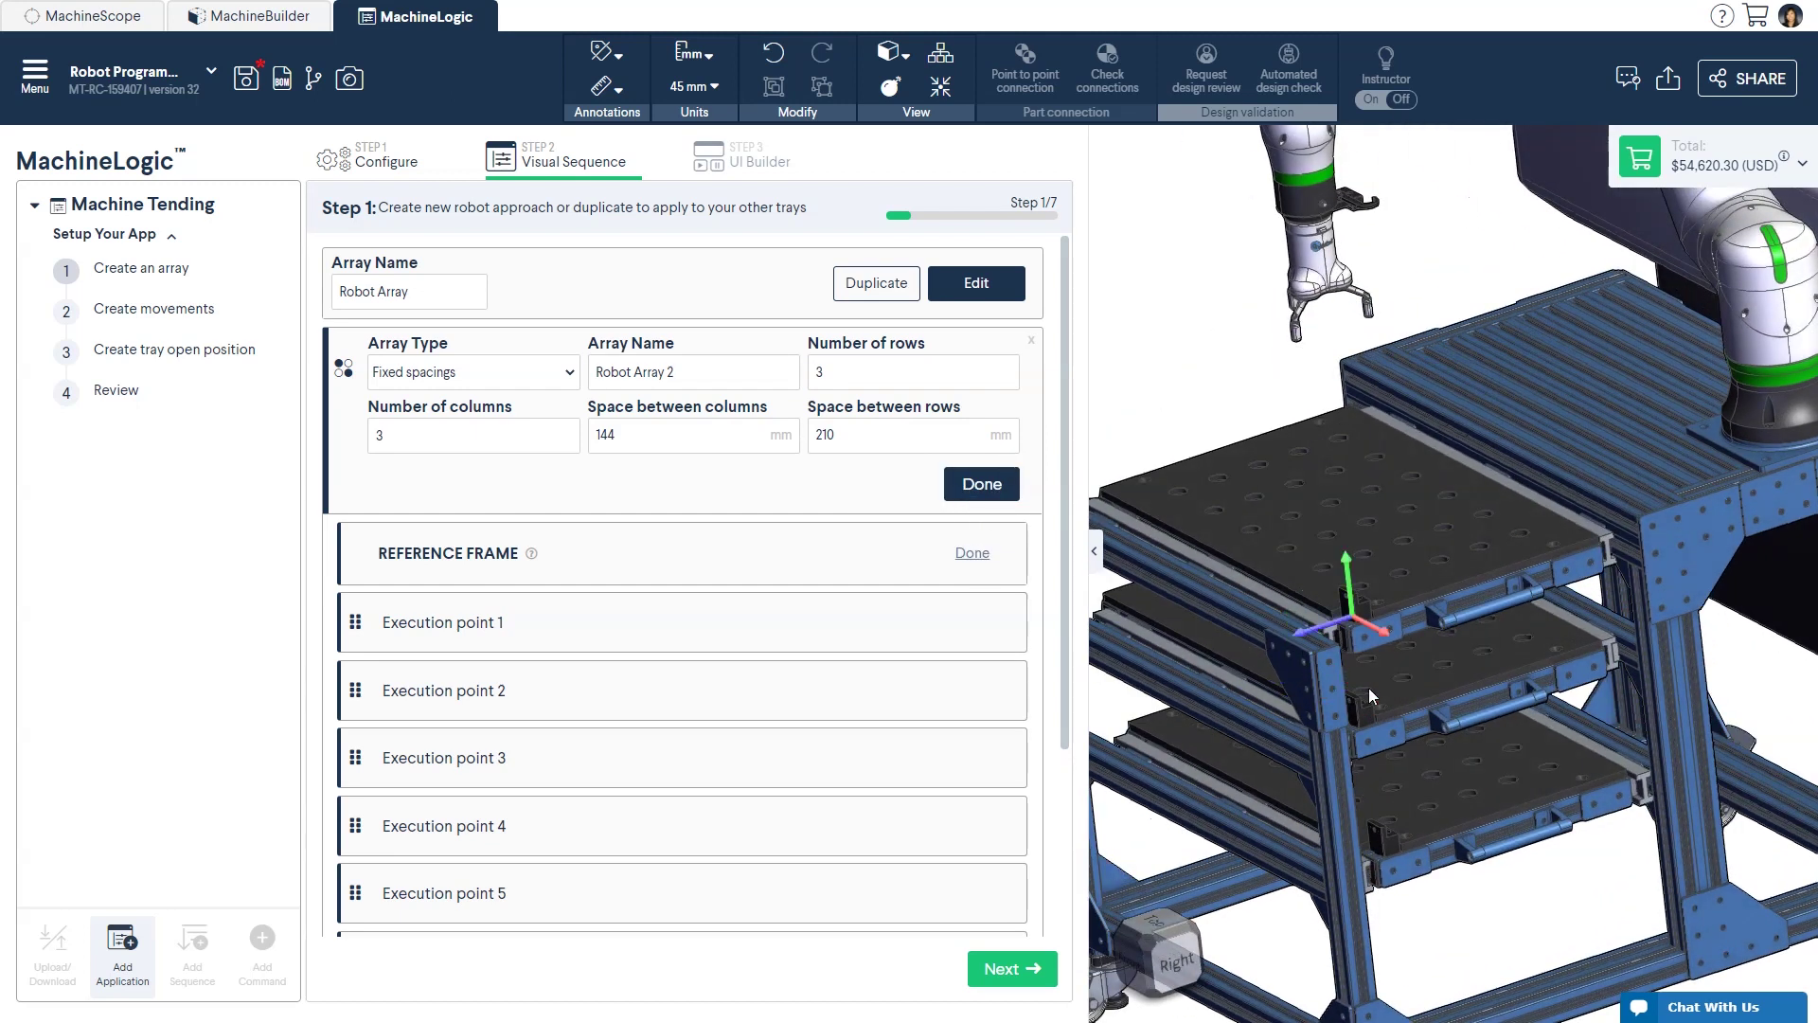
{"action": "left_click", "coordinate": [1001, 494]}
Step: Duplicate it as Robot Array 3 with its reference frame on the bottom tray
{"action": "left_click", "coordinate": [407, 439]}
{"action": "left_click", "coordinate": [992, 455]}
{"action": "left_click_drag", "start_coordinate": [732, 448], "coordinate": [665, 448]}
{"action": "type", "text": "3"}
{"action": "left_click", "coordinate": [911, 567]}
{"action": "left_click", "coordinate": [977, 629]}
{"action": "left_click", "coordinate": [977, 629]}
{"action": "left_click", "coordinate": [994, 574]}
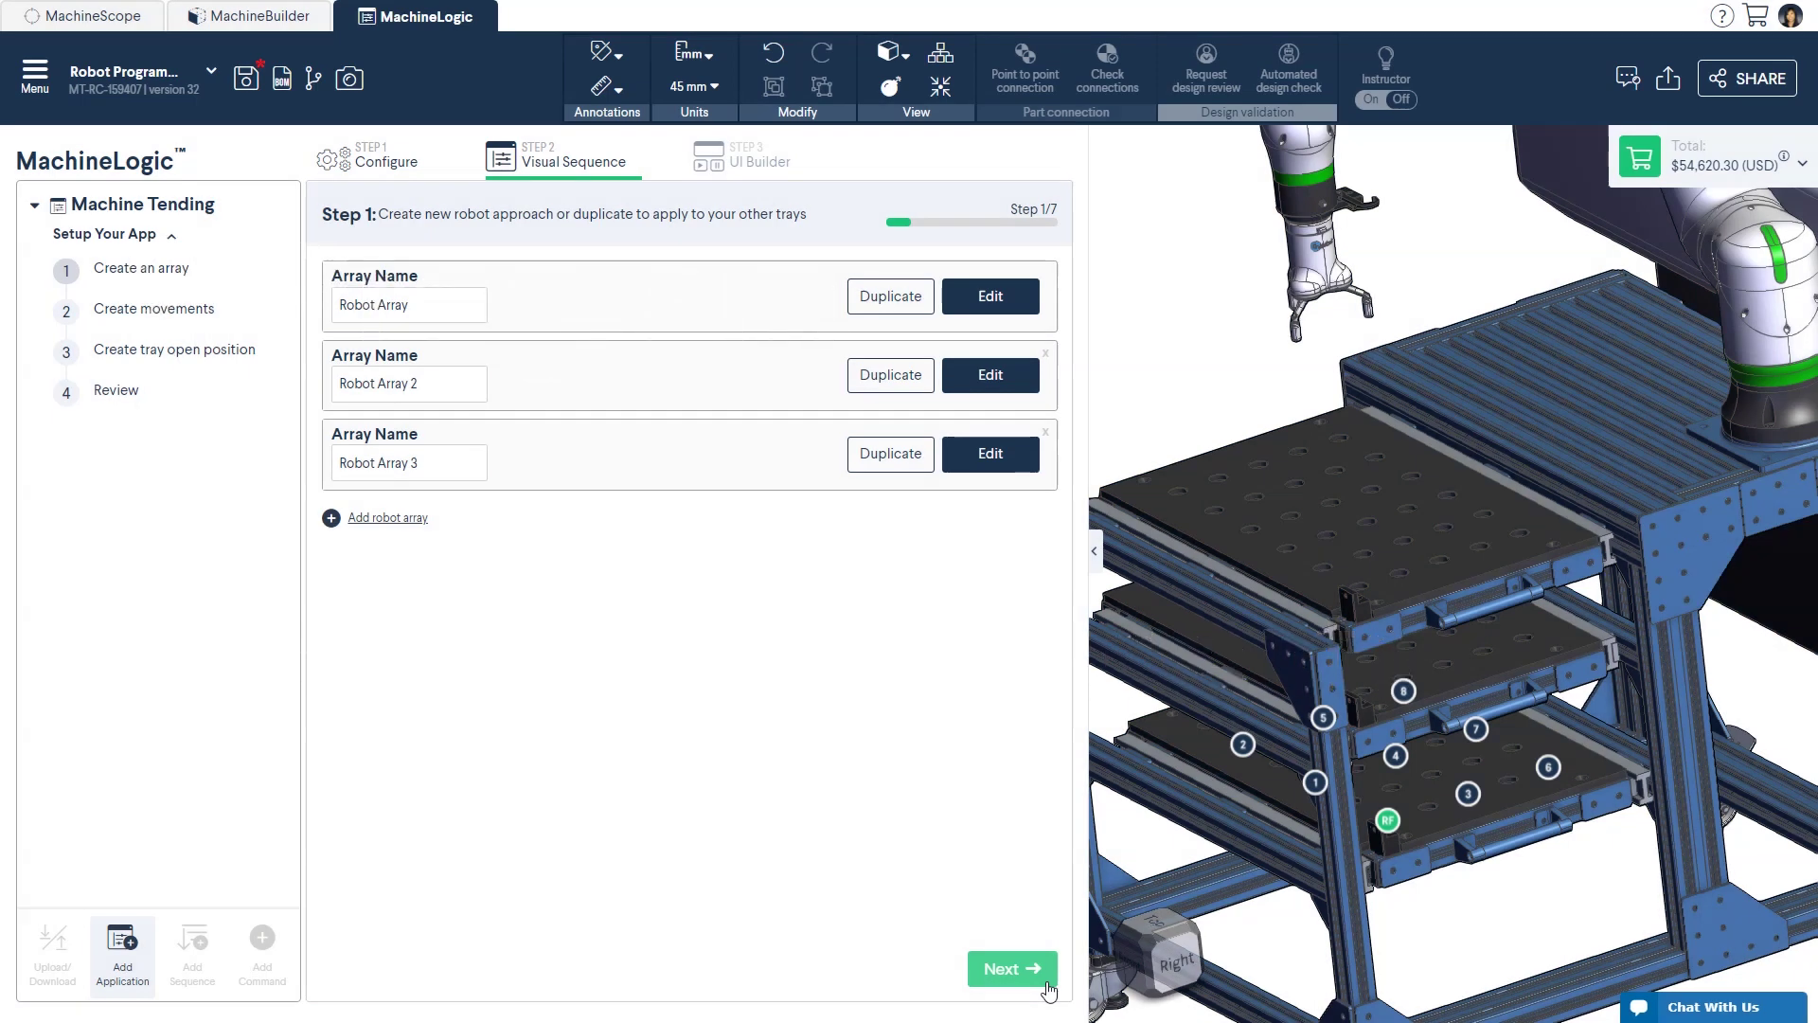
Step: Start the Approach robot path with a confirmed first waypoint and a gripper open command
{"action": "left_click", "coordinate": [1011, 969]}
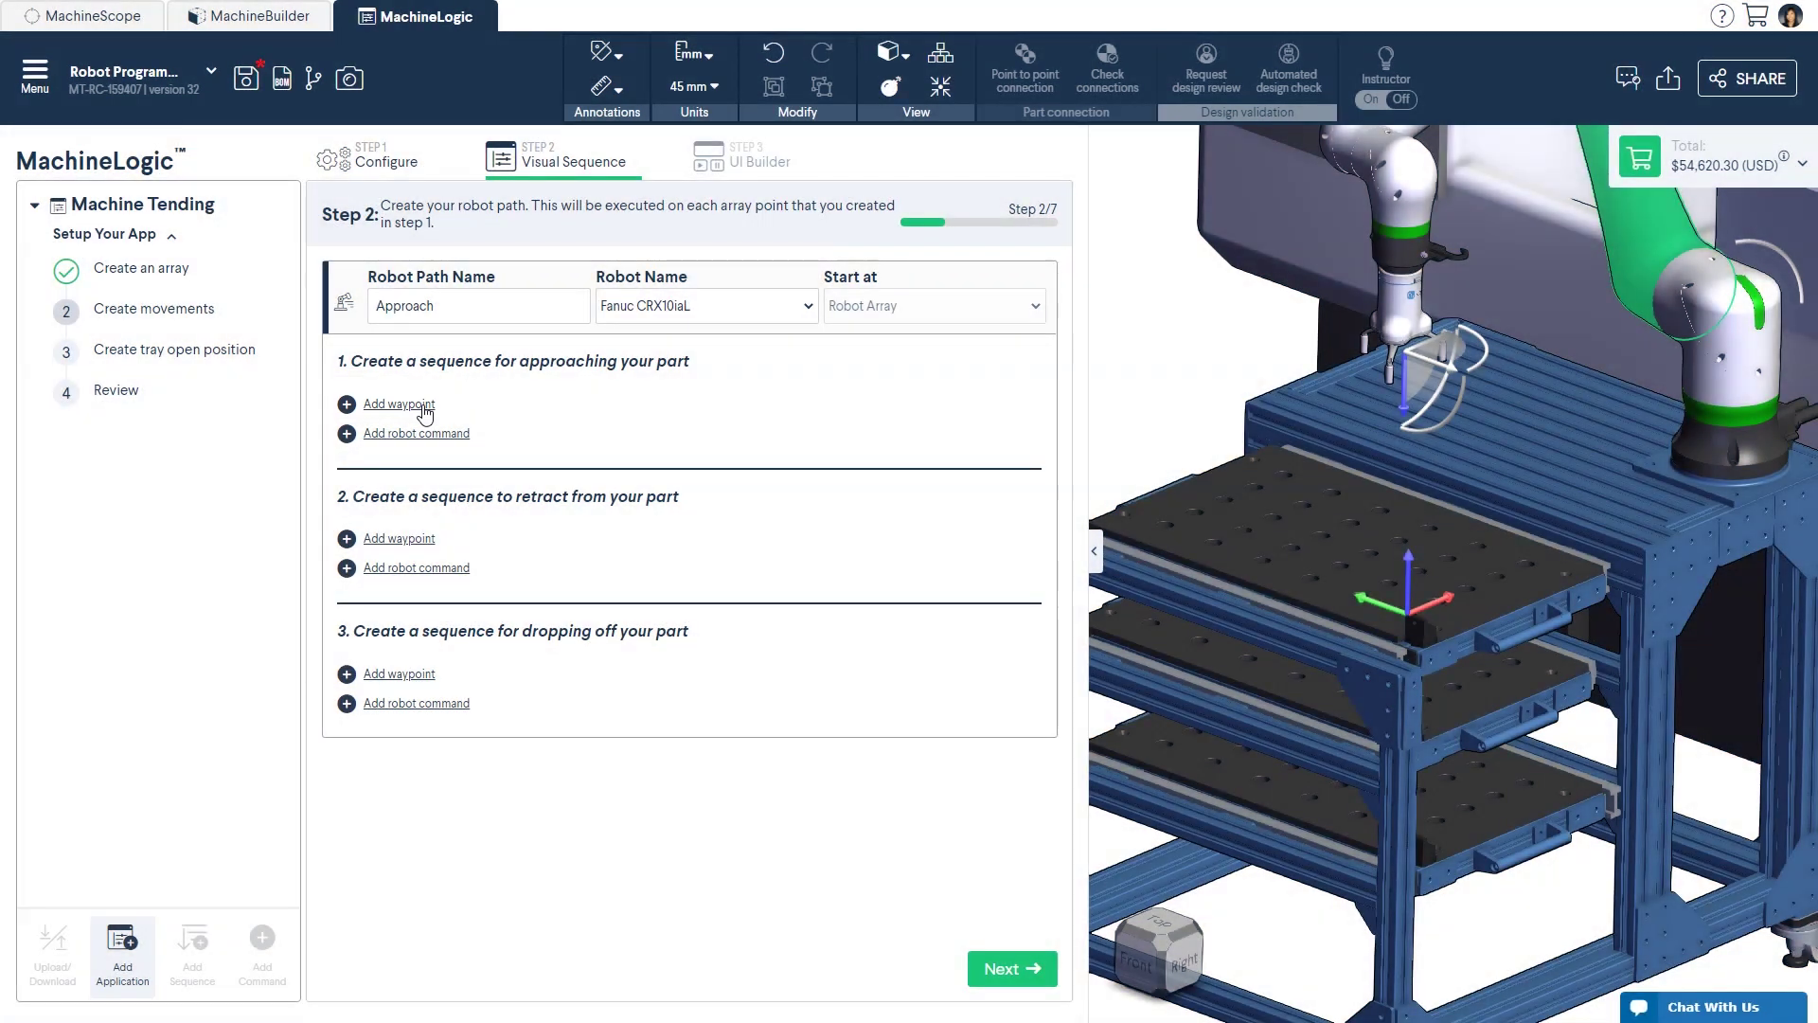
{"action": "left_click", "coordinate": [424, 412]}
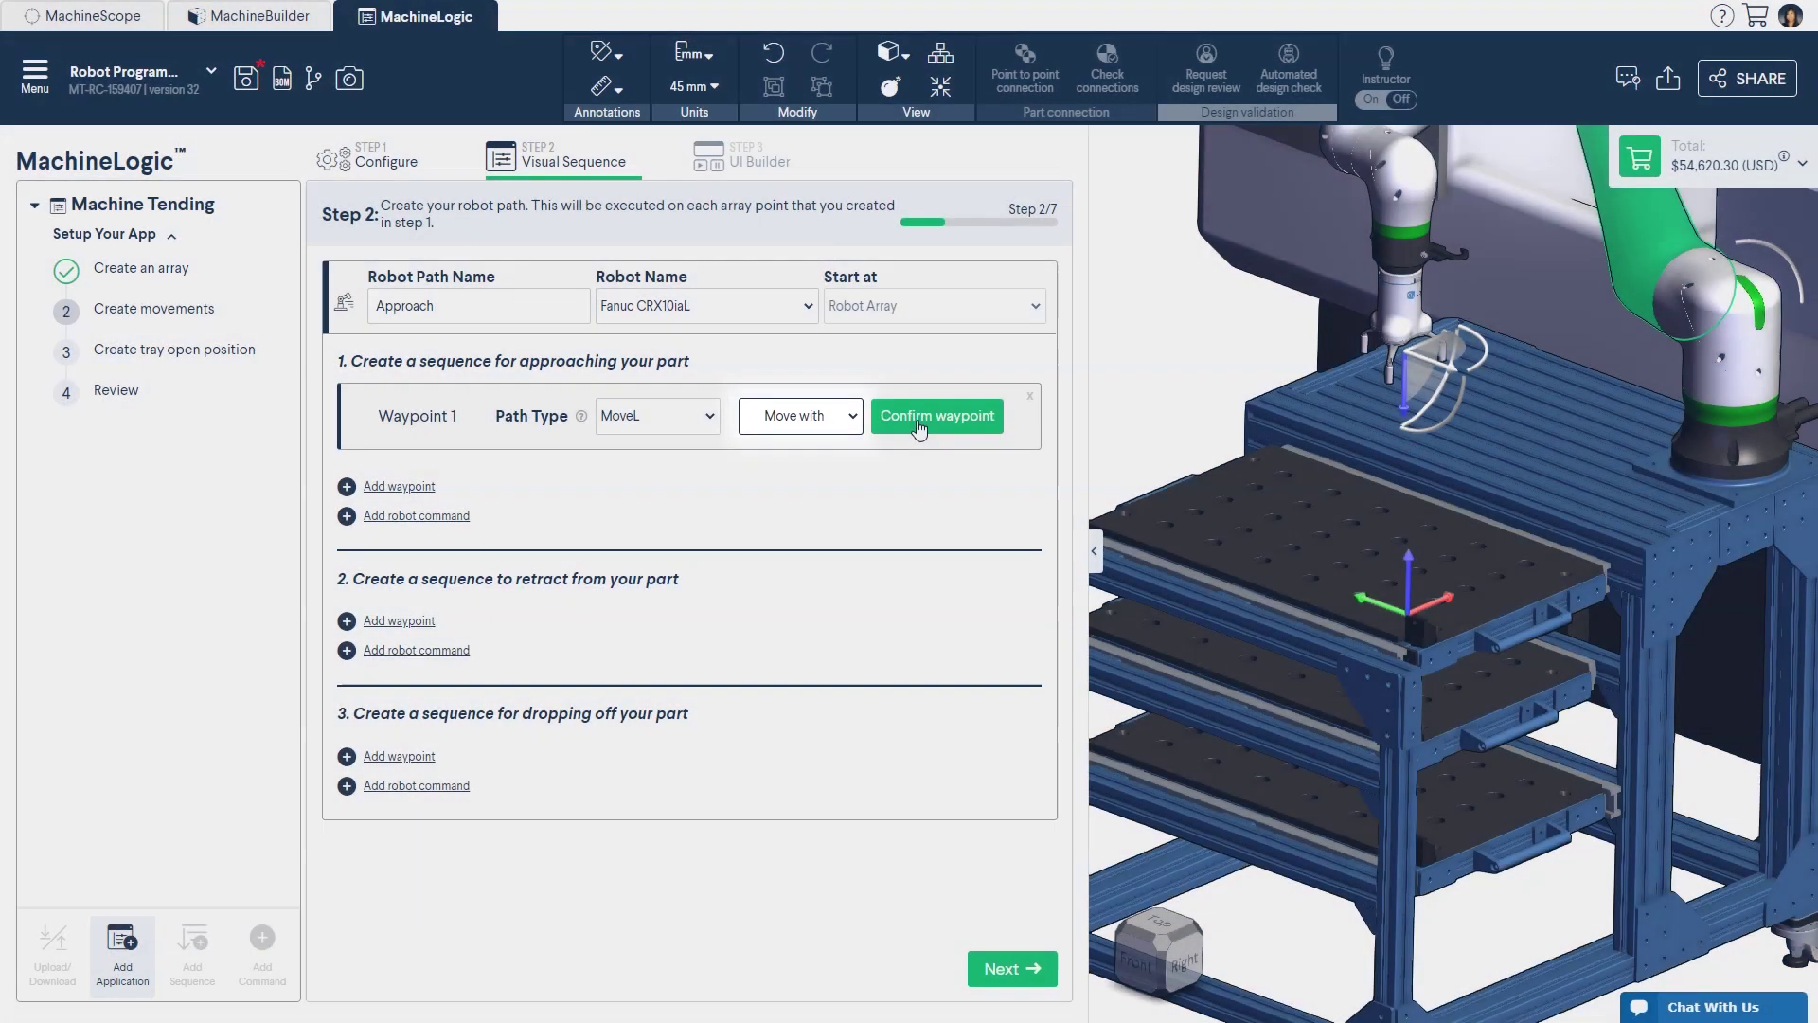
{"action": "left_click", "coordinate": [938, 414]}
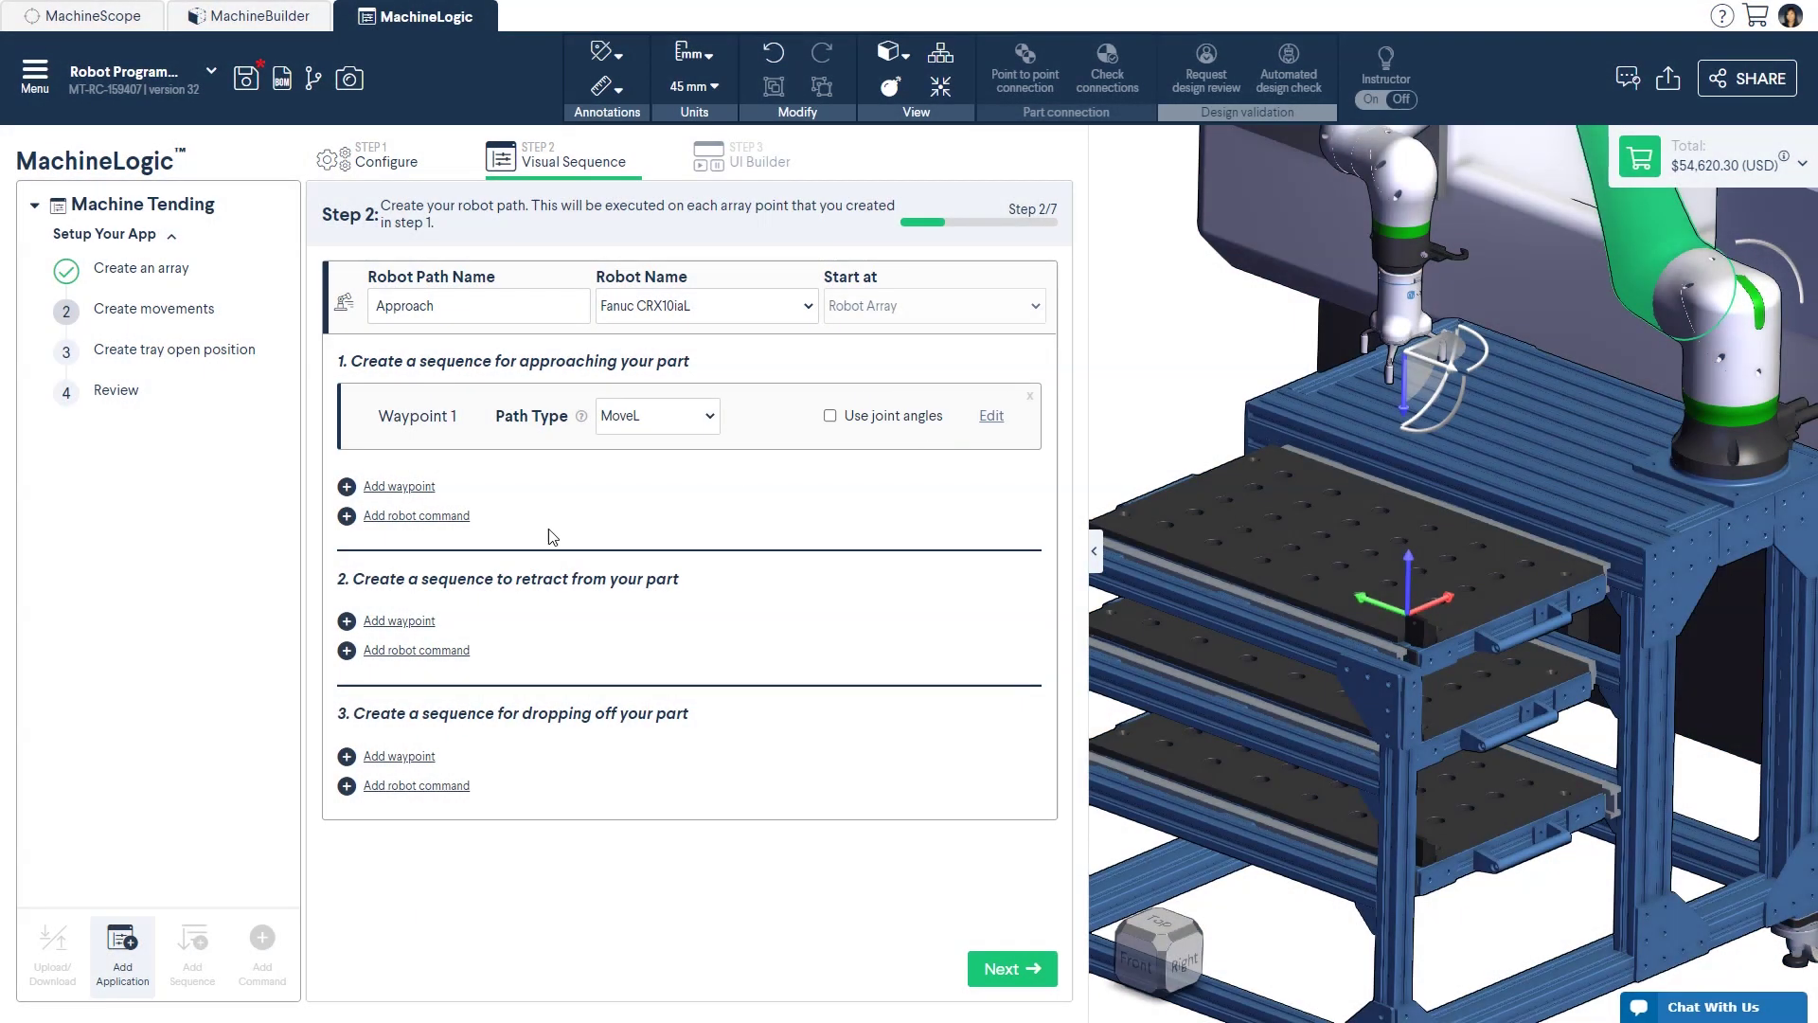
{"action": "left_click", "coordinate": [457, 517]}
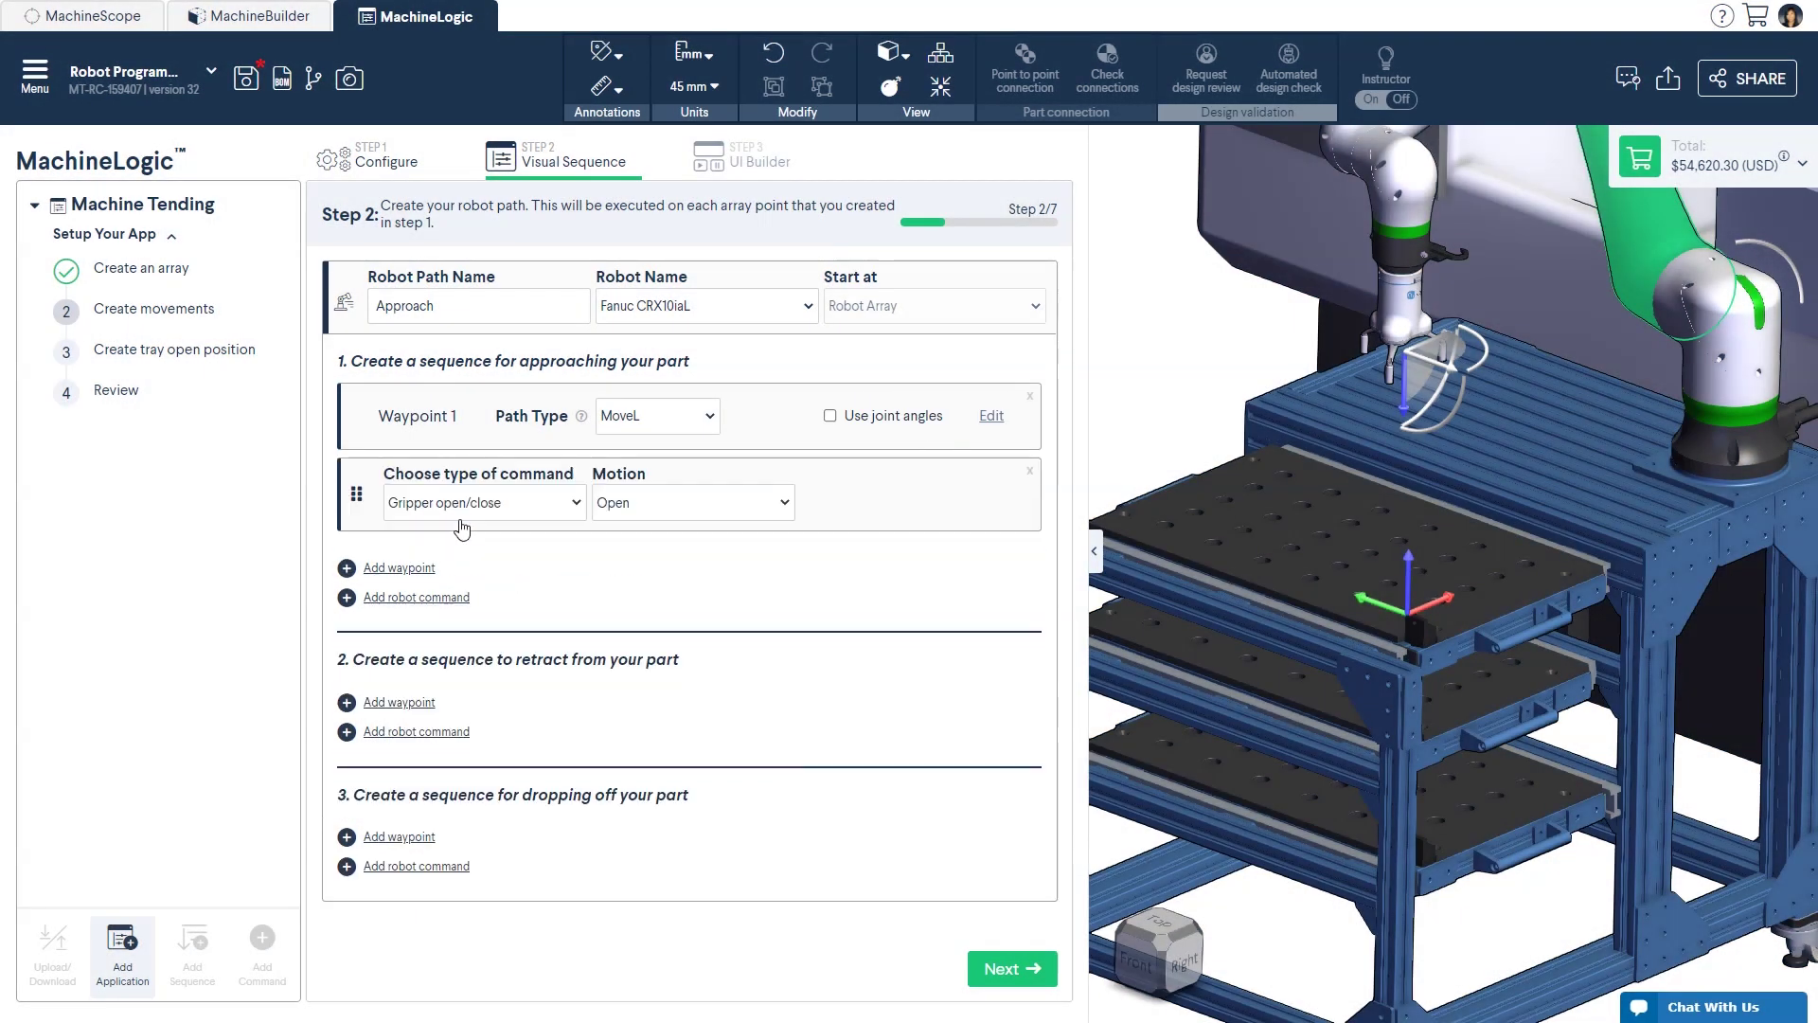
Step: Jog Waypoint 3 down to the pick position on the tray and add a gripper close command
{"action": "left_click", "coordinate": [426, 569]}
{"action": "left_click", "coordinate": [795, 570]}
{"action": "left_click", "coordinate": [750, 616]}
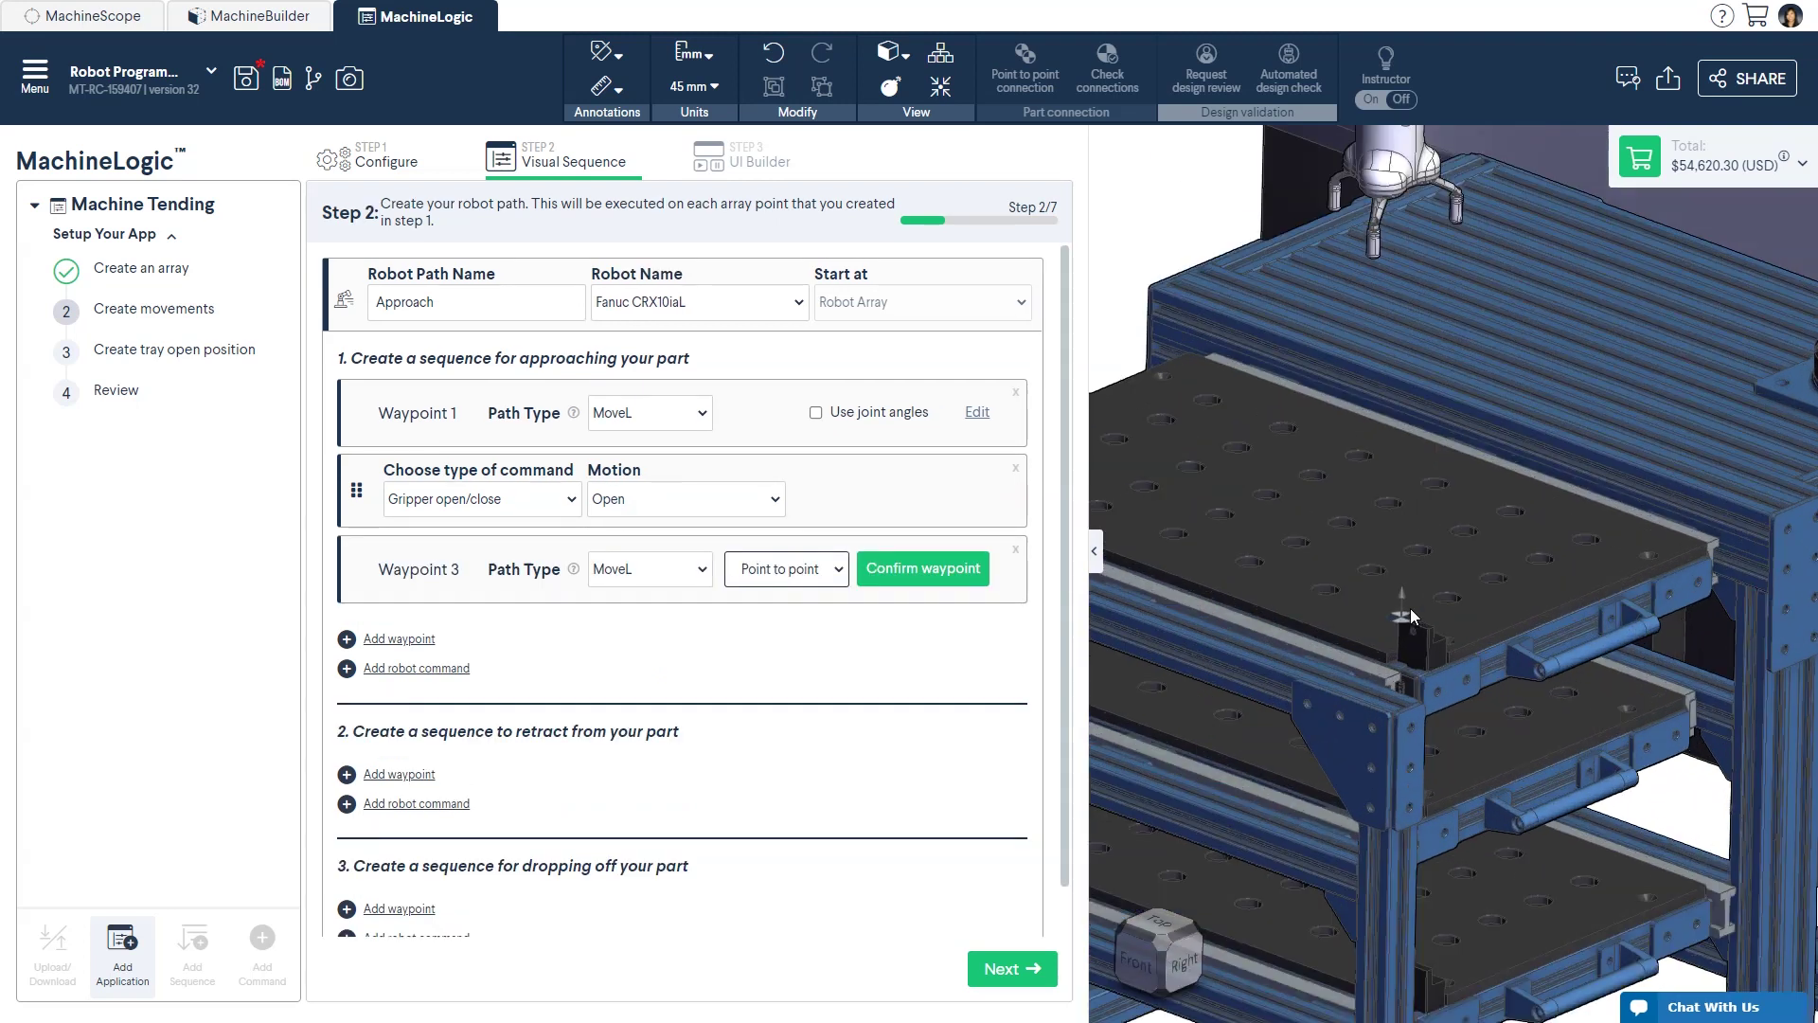
{"action": "left_click_drag", "start_coordinate": [1402, 682], "coordinate": [1402, 645]}
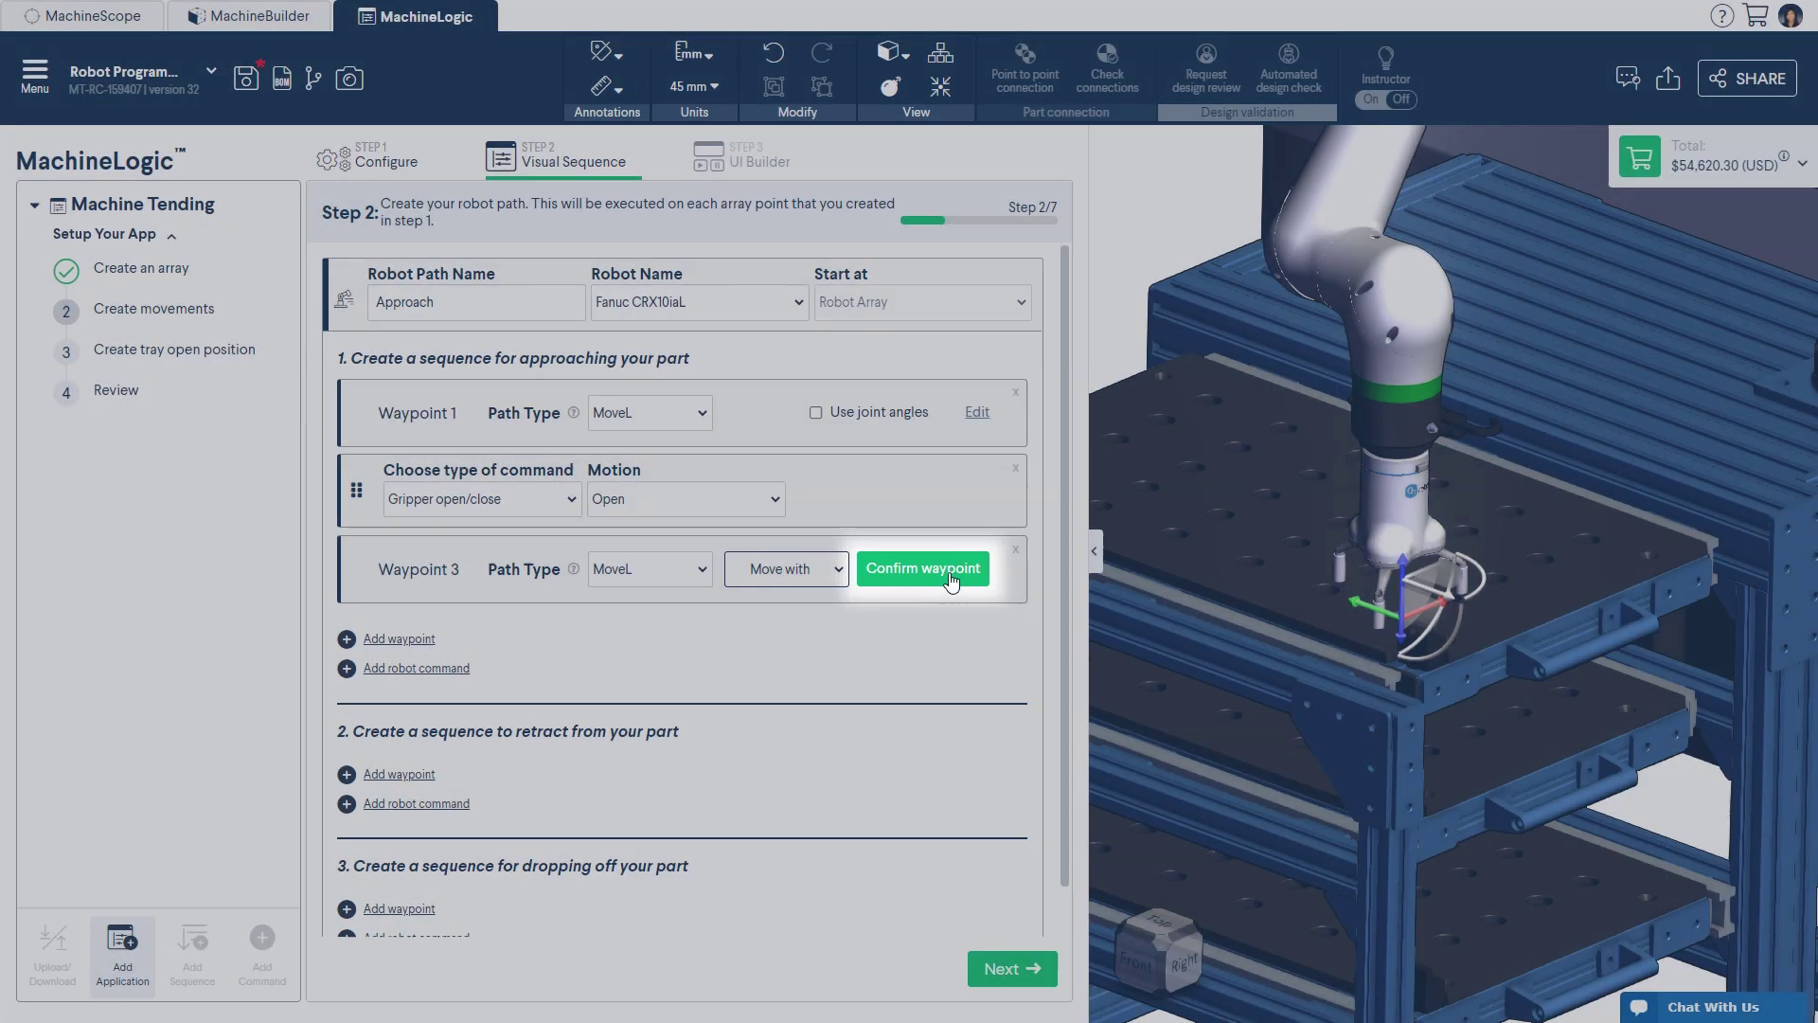
{"action": "left_click", "coordinate": [951, 570]}
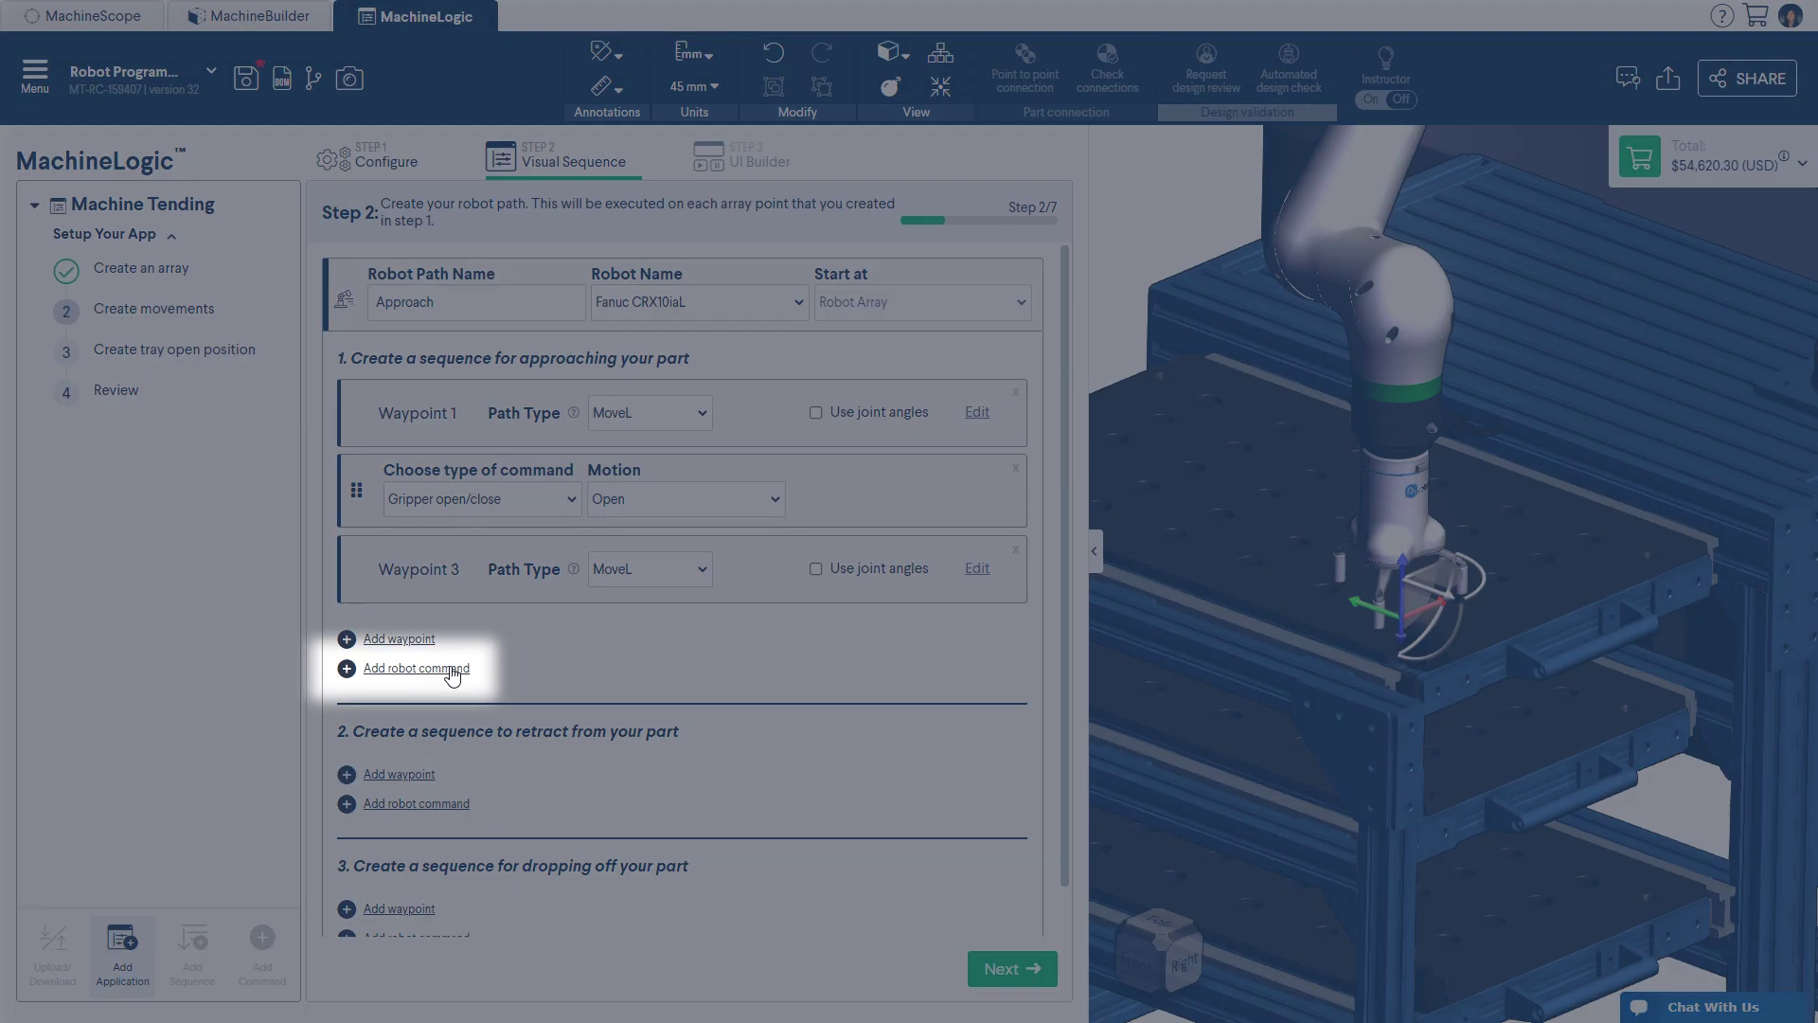
{"action": "left_click", "coordinate": [452, 669]}
{"action": "left_click", "coordinate": [750, 652]}
{"action": "left_click", "coordinate": [724, 696]}
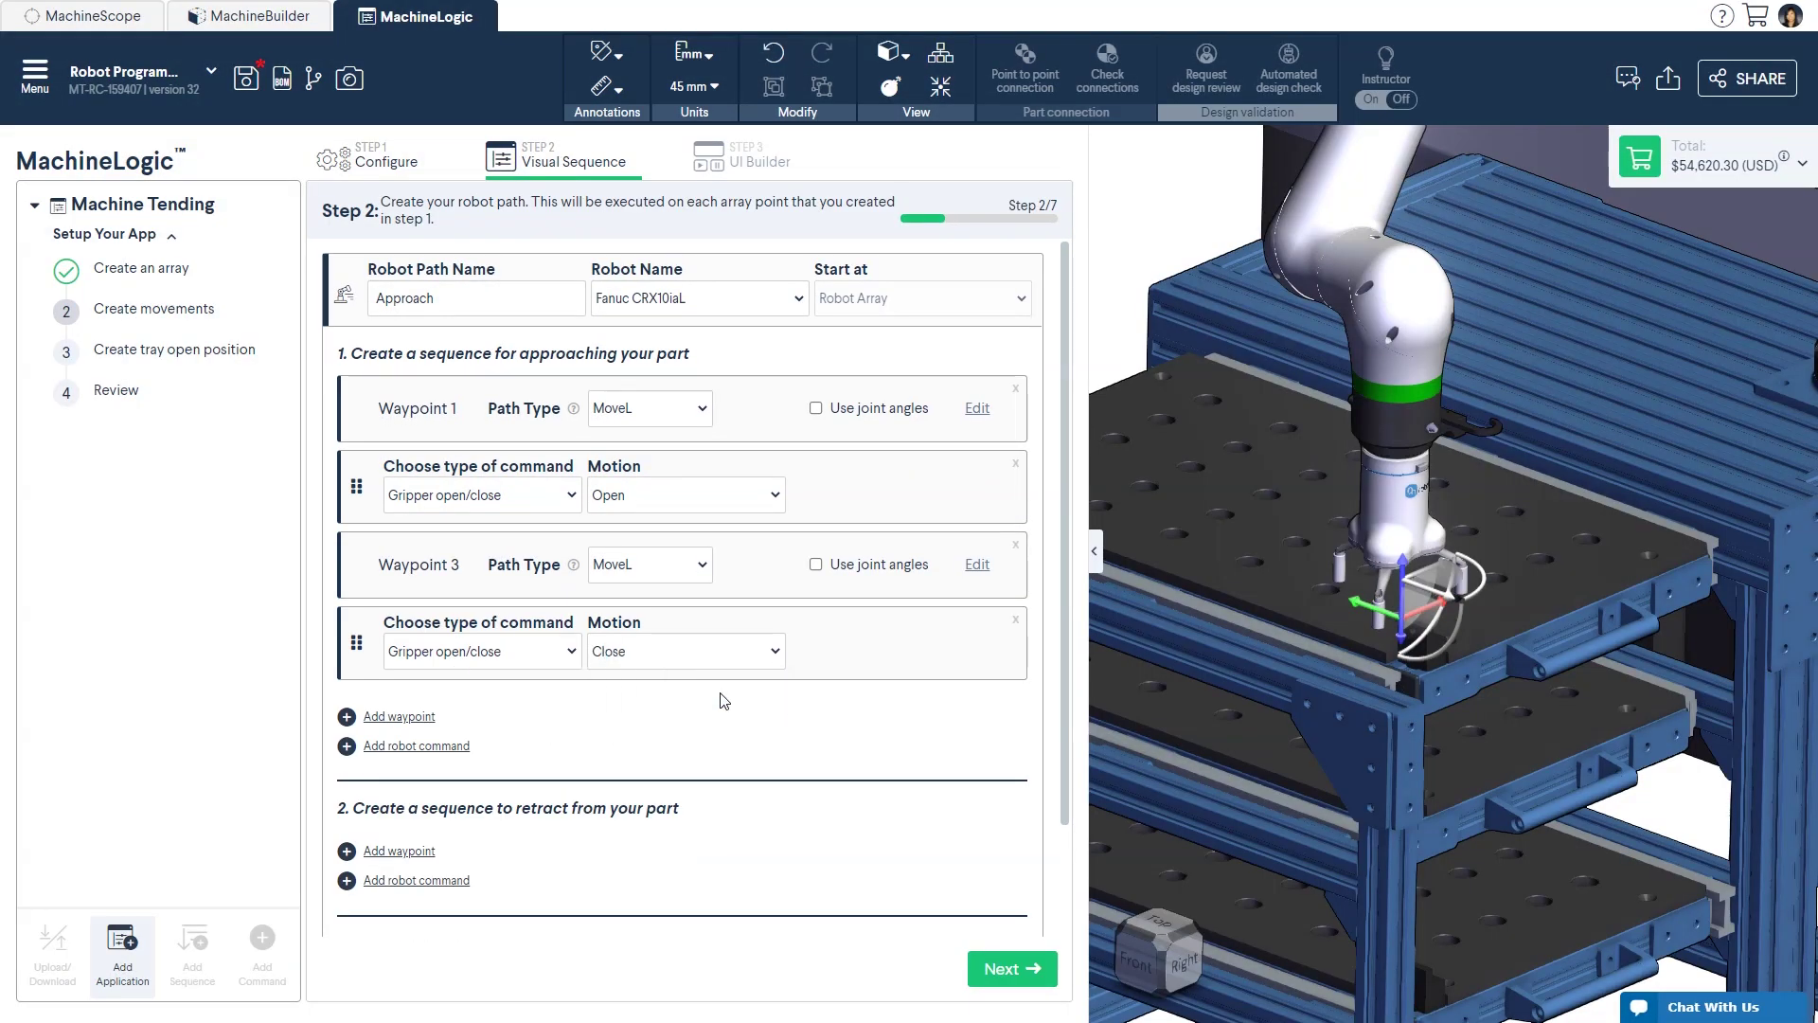
Step: Add two confirmed retract waypoints, the second using joint angles
{"action": "left_click", "coordinate": [414, 851]}
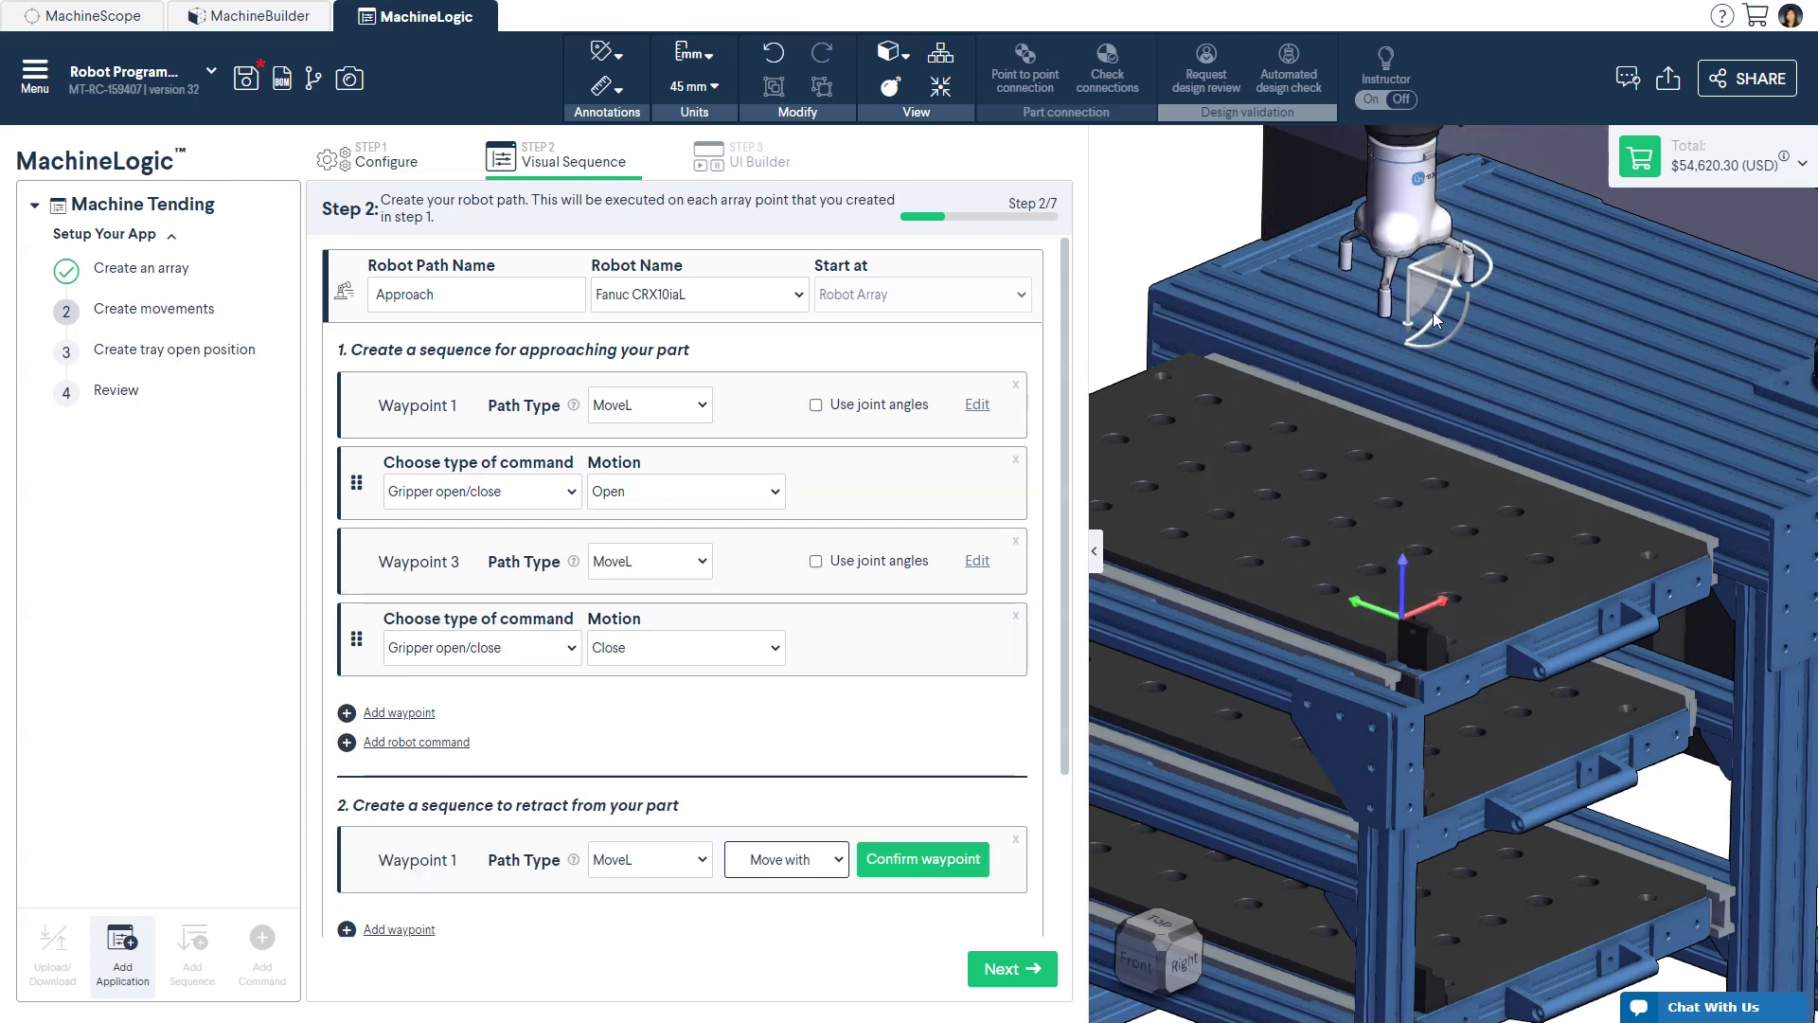
{"action": "left_click", "coordinate": [924, 858]}
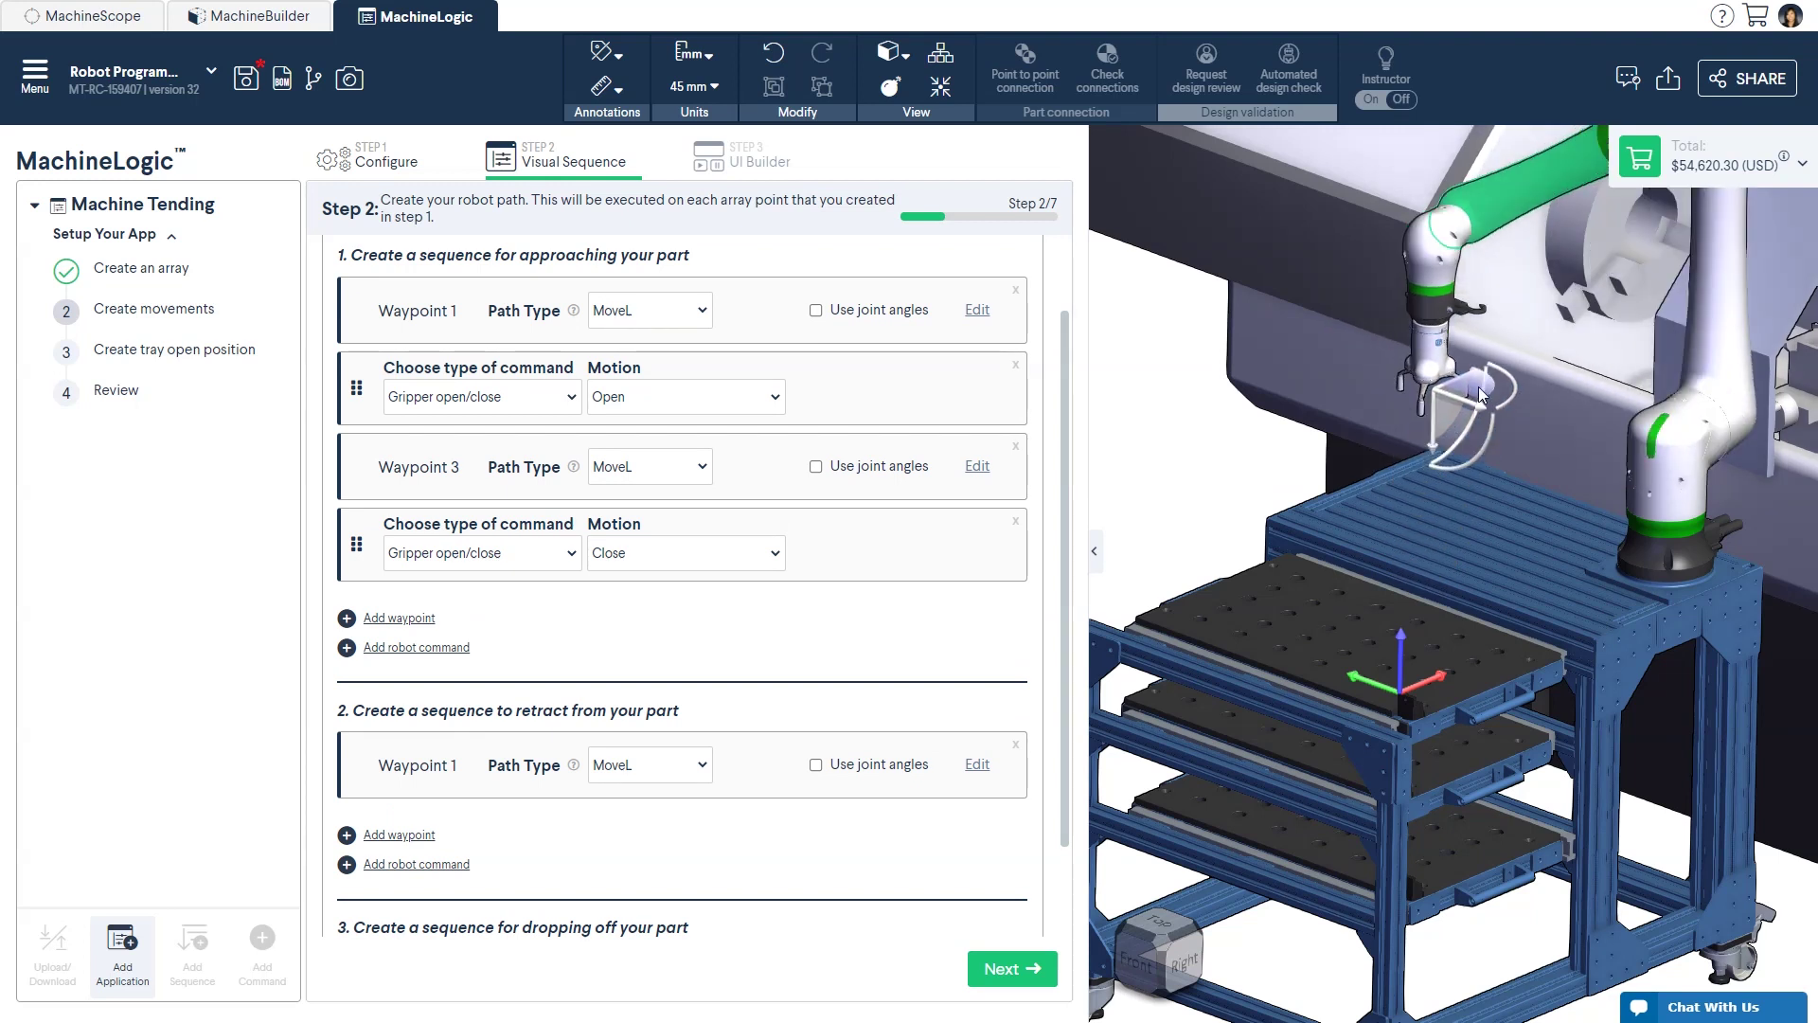
{"action": "scroll", "coordinate": [497, 778], "scroll_direction": "down", "scroll_amount": 1}
{"action": "left_click", "coordinate": [419, 739]}
{"action": "left_click", "coordinate": [910, 743]}
{"action": "left_click", "coordinate": [815, 742]}
Step: Add drop-off Waypoint 1 as the final drop-off point, moving the tool from the lathe chuck to above the tray
{"action": "scroll", "coordinate": [665, 762], "scroll_direction": "down", "scroll_amount": 1}
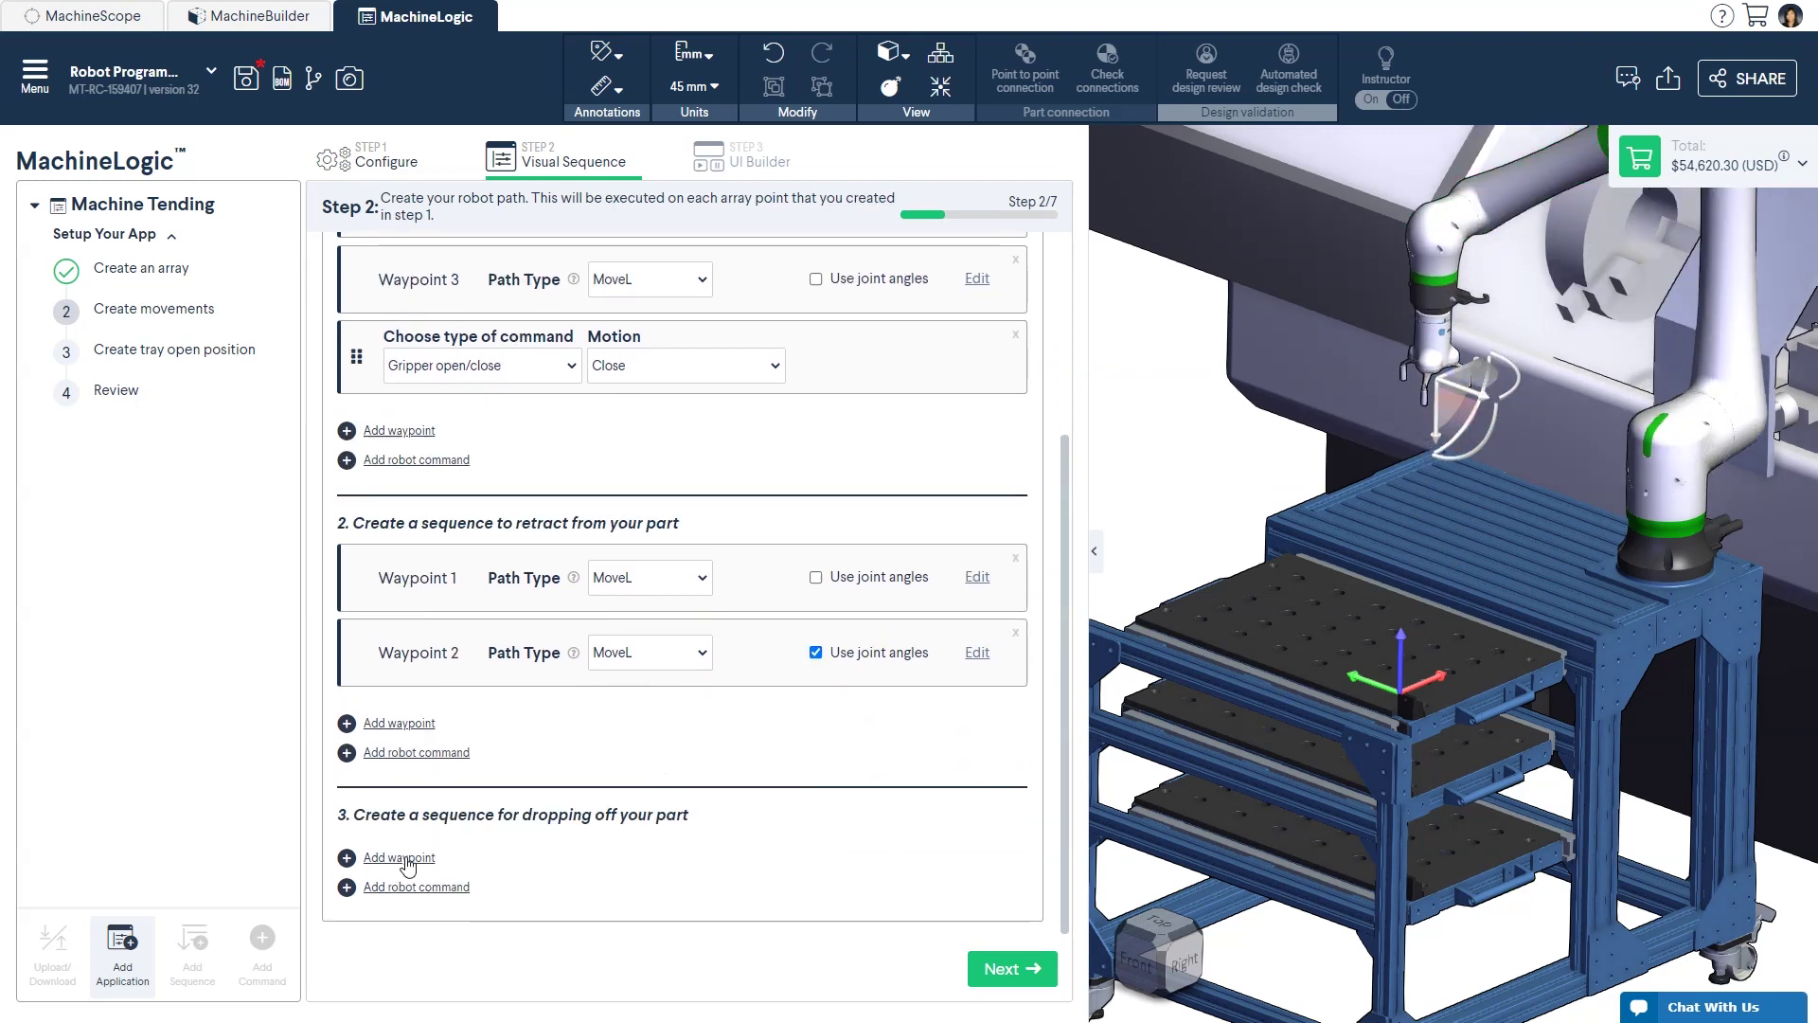
{"action": "left_click", "coordinate": [401, 864]}
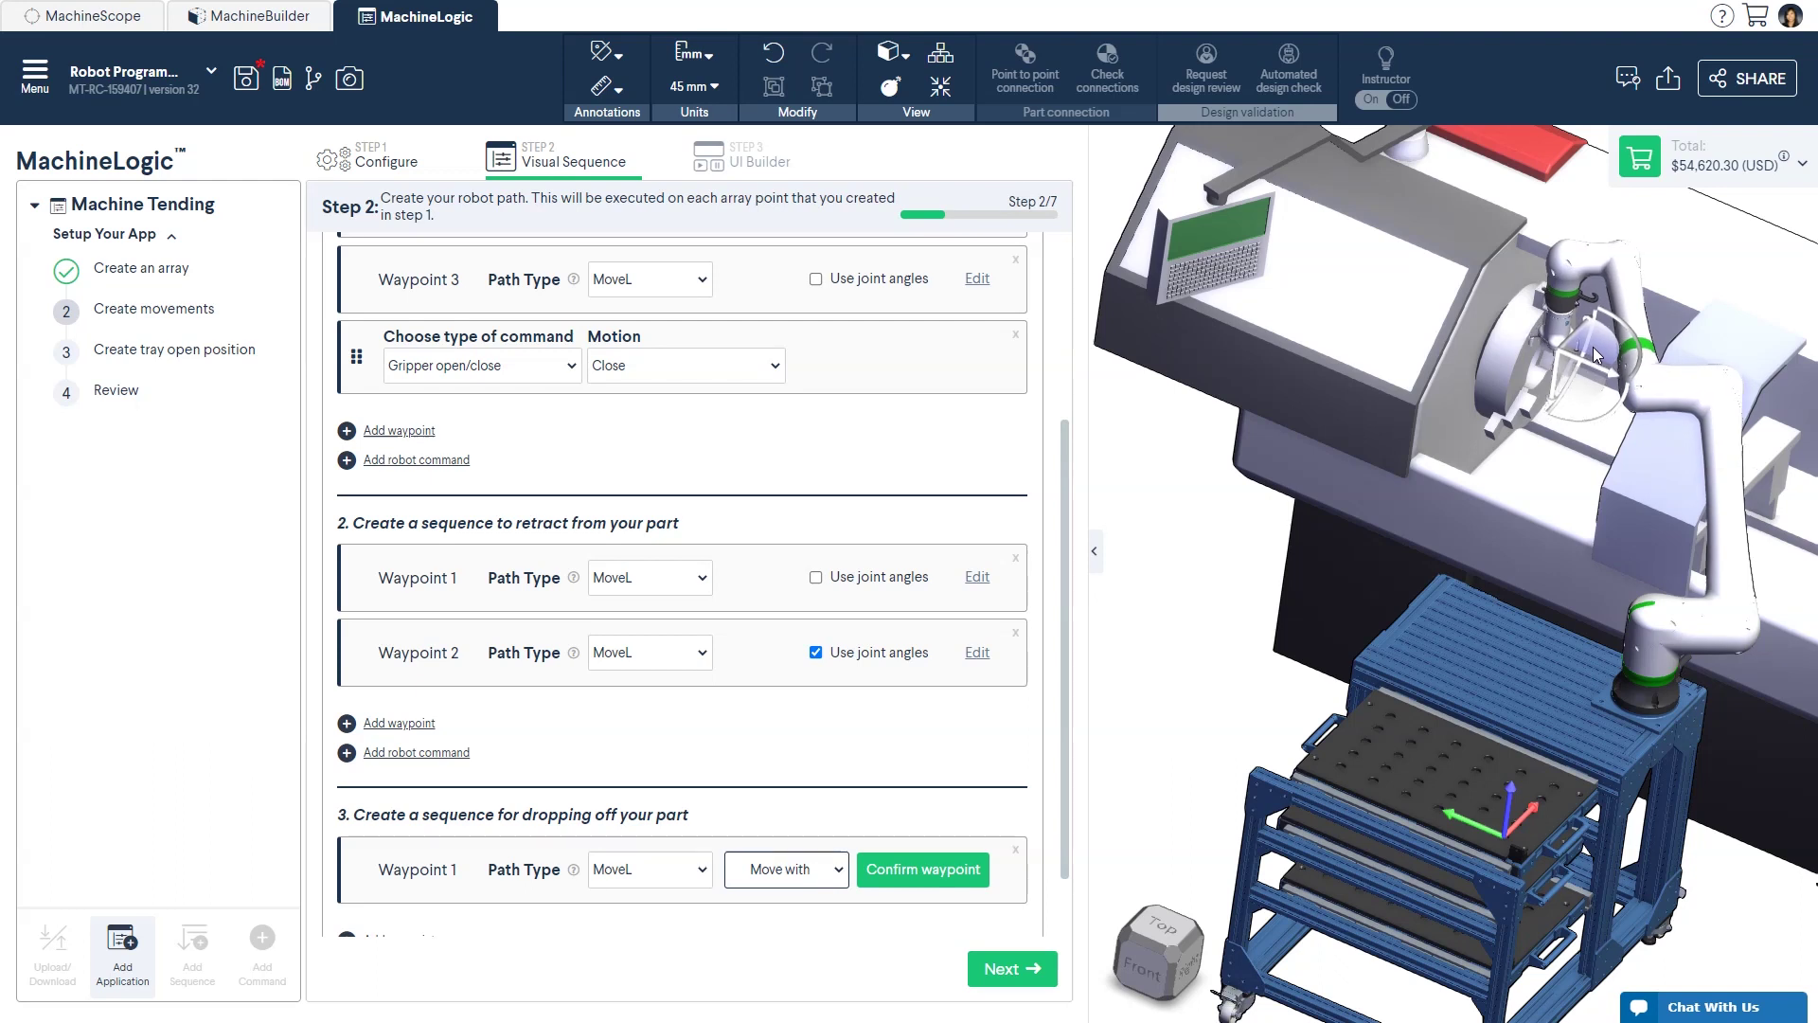
{"action": "scroll", "coordinate": [866, 781], "scroll_direction": "down", "scroll_amount": 1}
{"action": "left_click", "coordinate": [910, 795]}
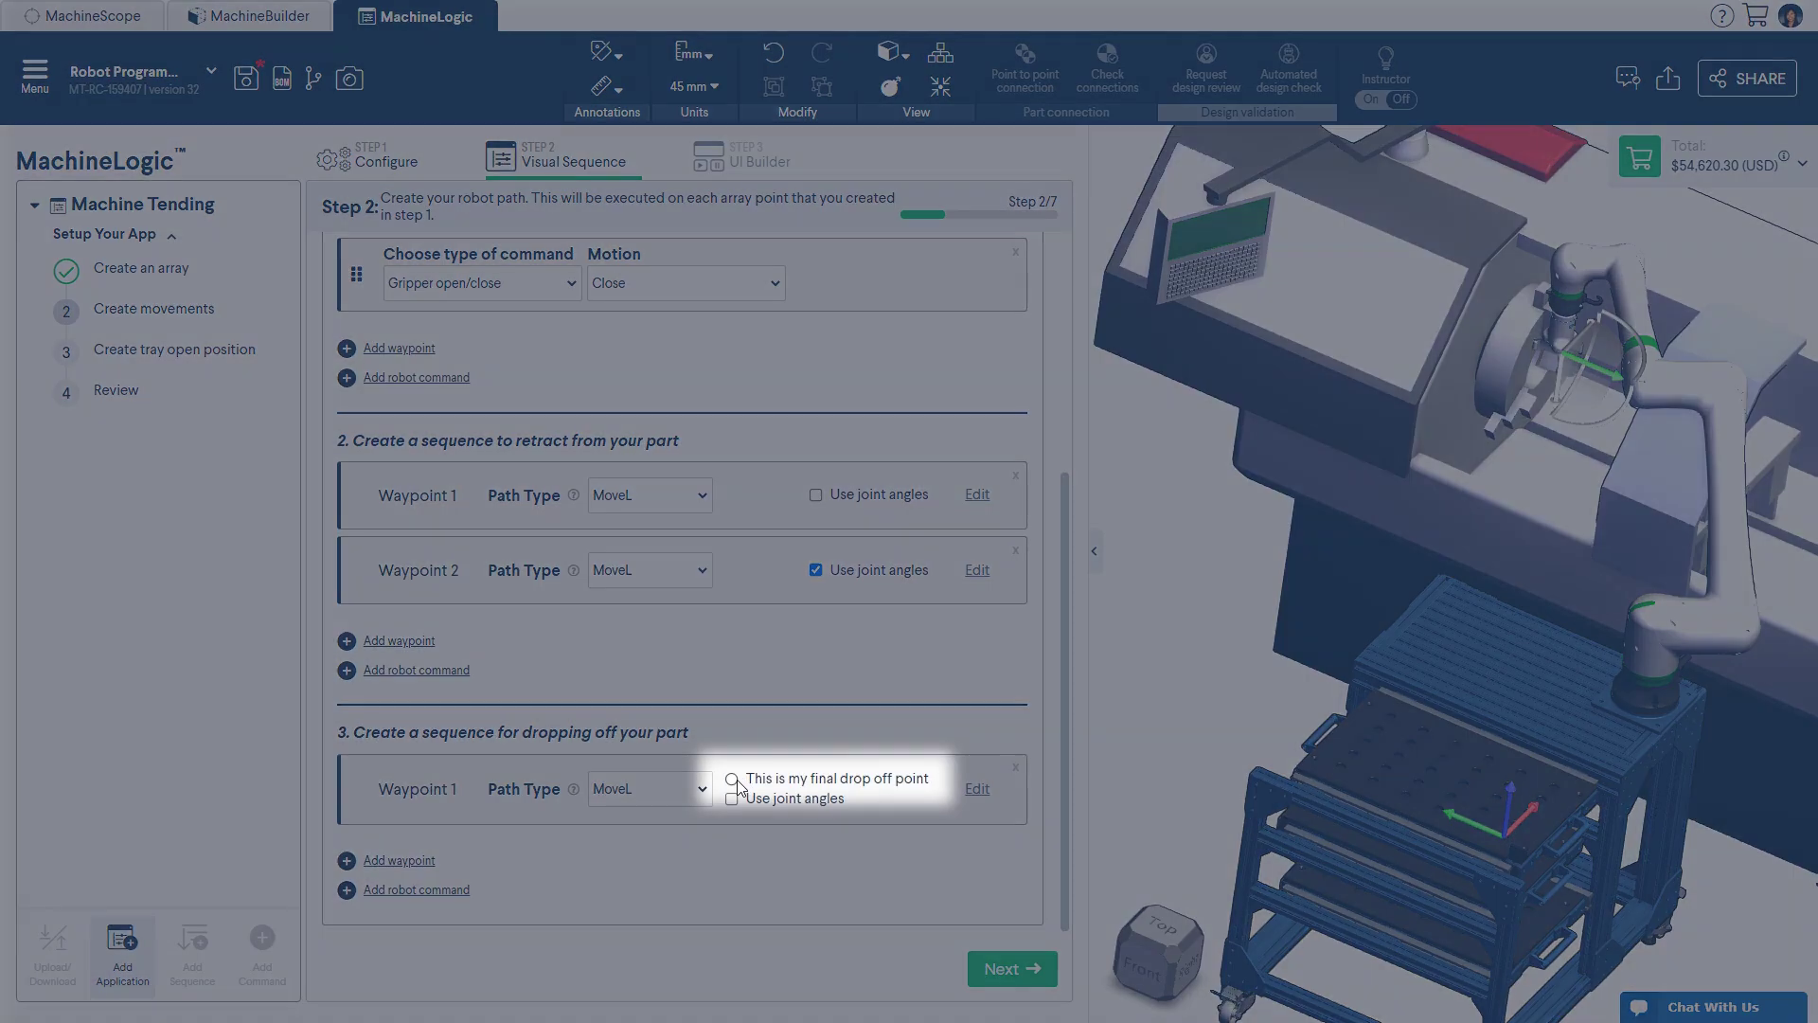
{"action": "left_click", "coordinate": [734, 780]}
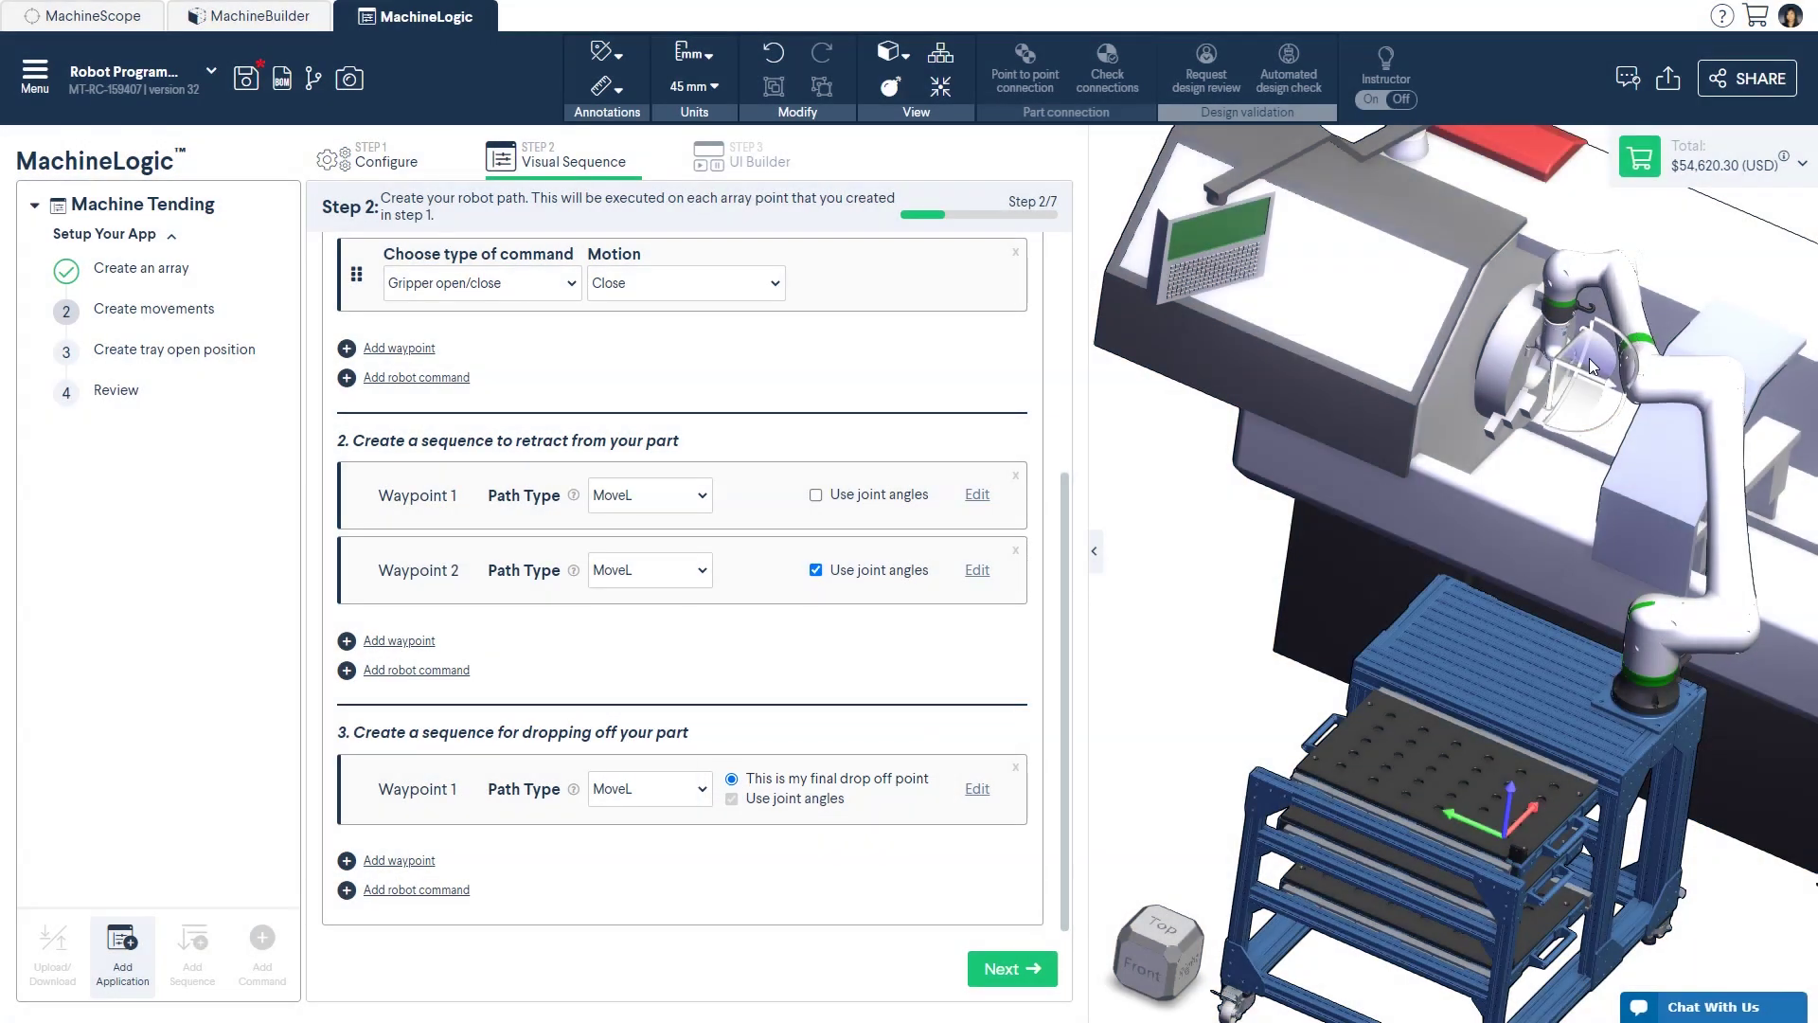
{"action": "left_click_drag", "start_coordinate": [1591, 367], "coordinate": [1490, 560]}
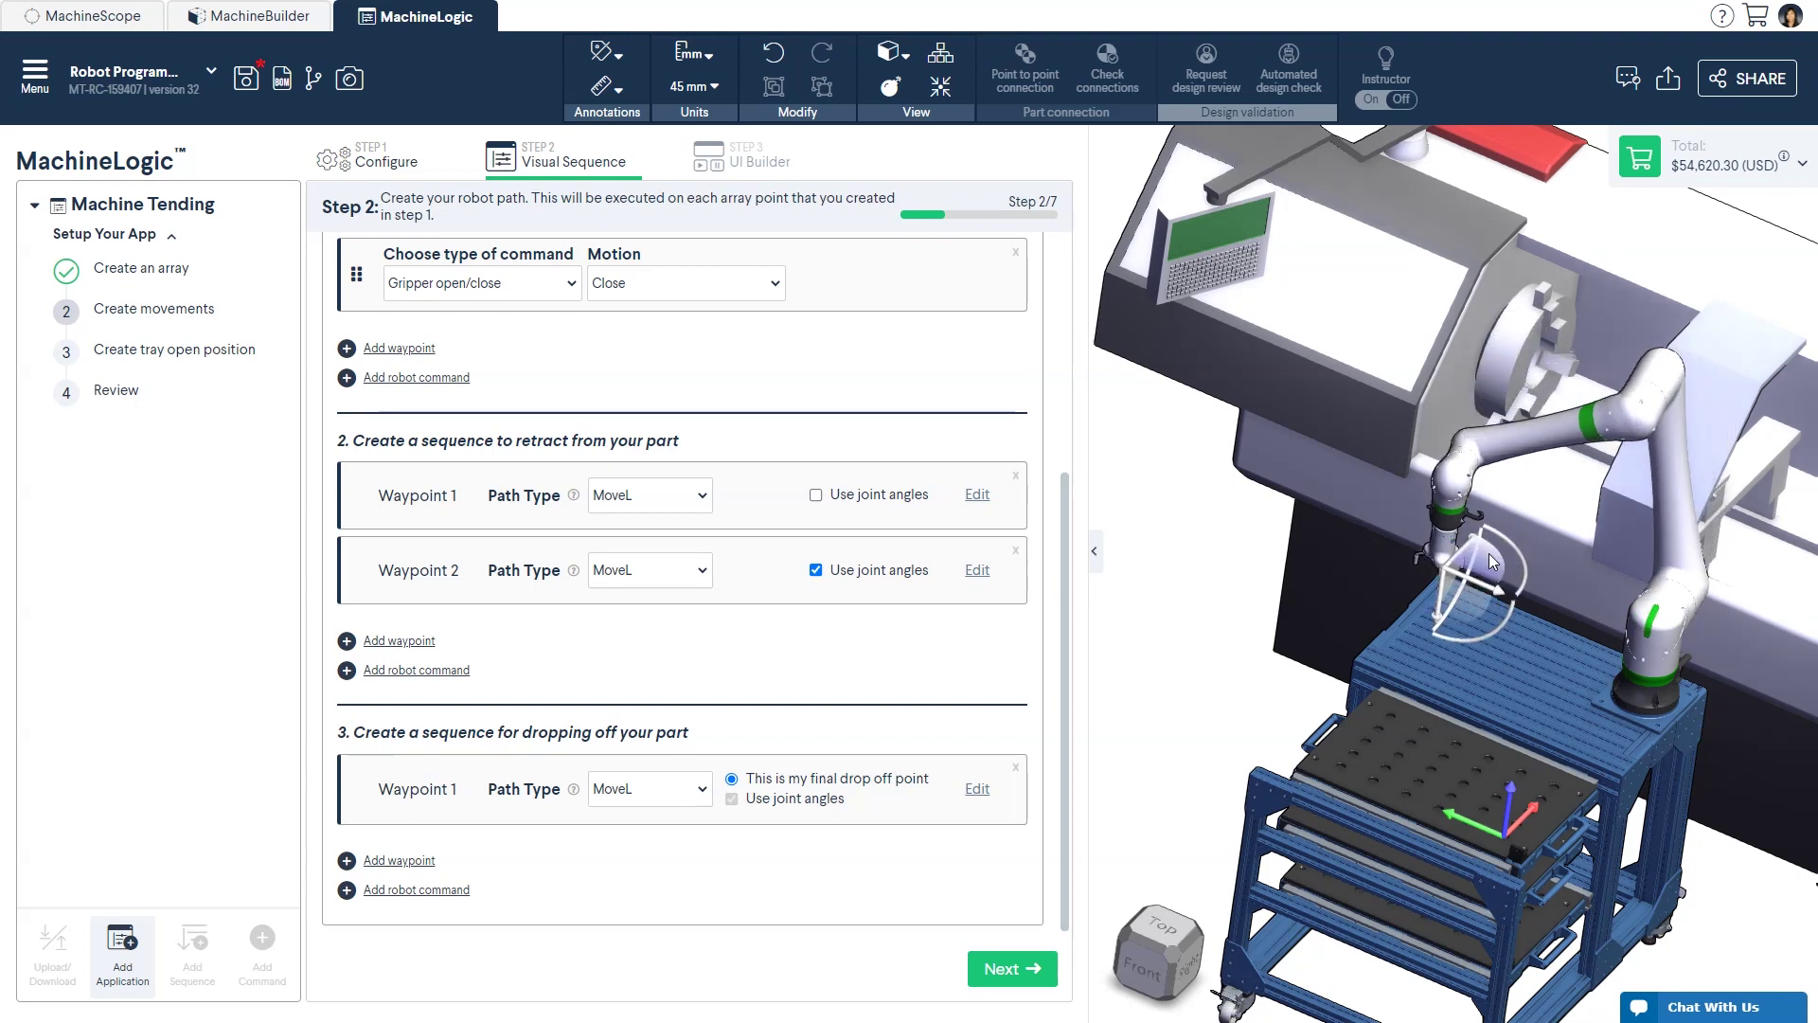
Step: Add and confirm drop-off Waypoint 2 using joint angles
{"action": "left_click", "coordinate": [402, 861]}
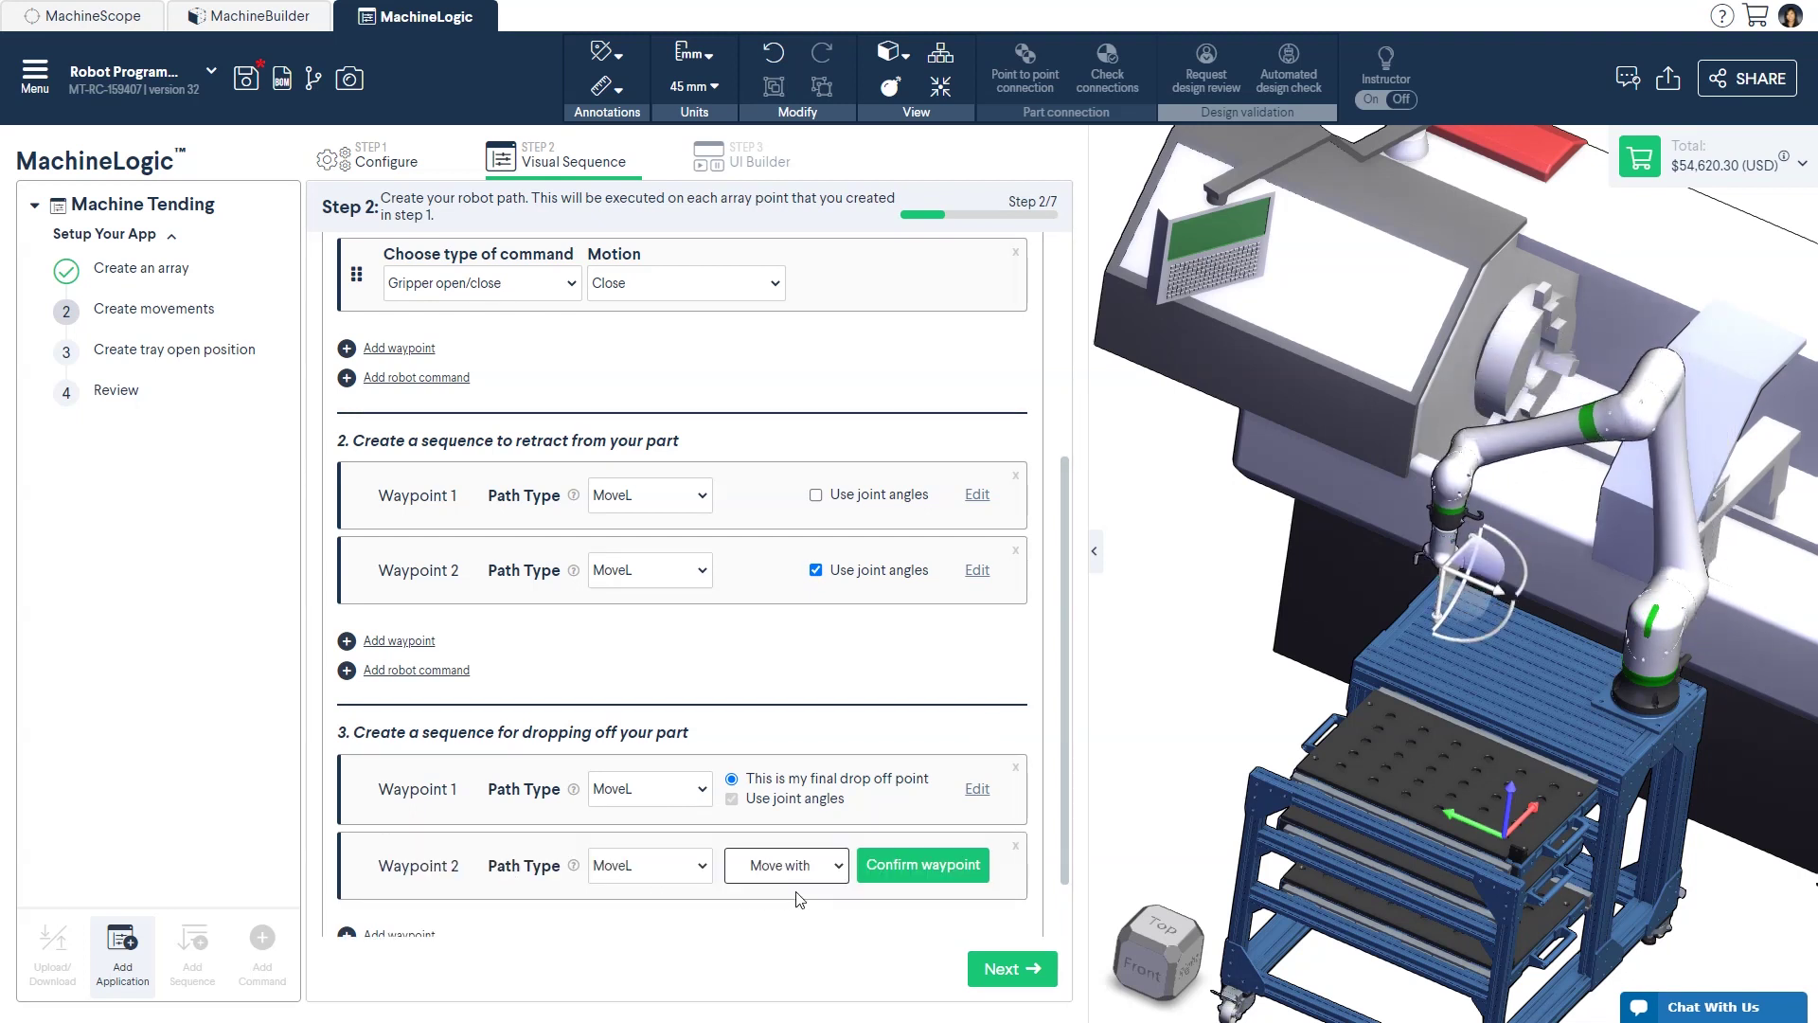
{"action": "left_click", "coordinate": [907, 864]}
{"action": "left_click", "coordinate": [732, 878]}
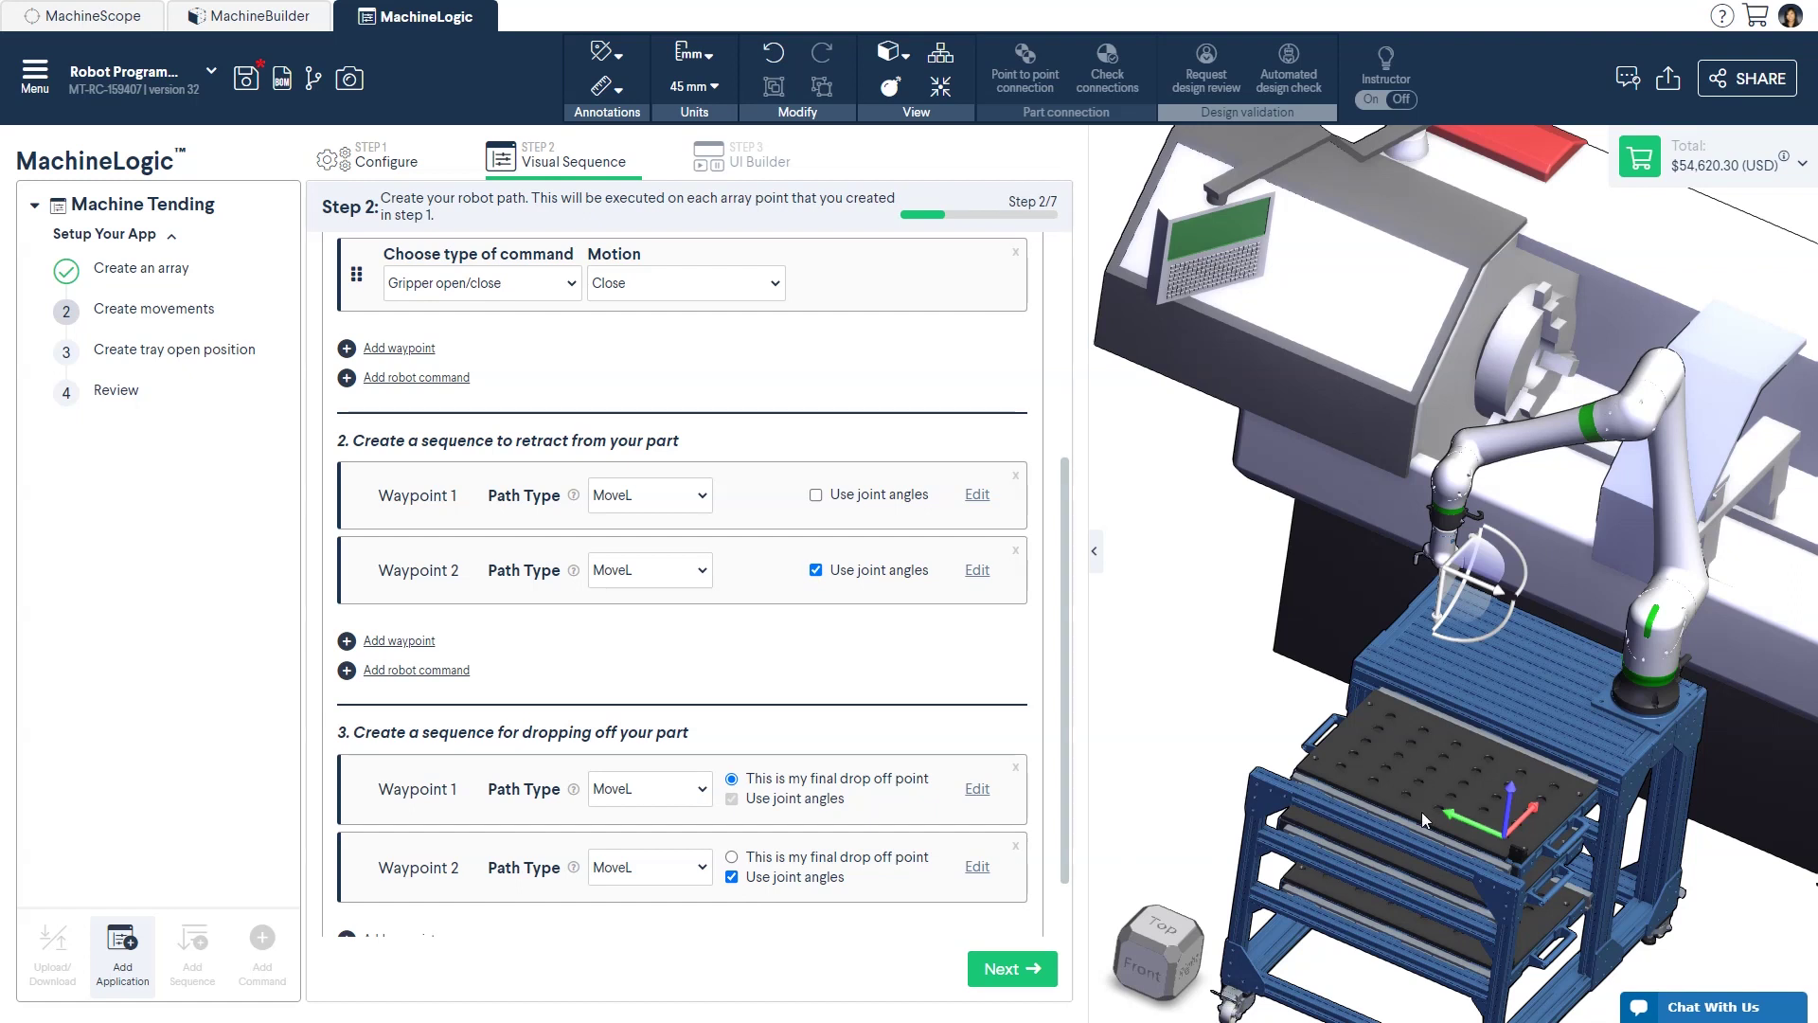
Step: Add point-to-point Waypoint 3, placing the tool on the tray and lifting it slightly
{"action": "scroll", "coordinate": [778, 900], "scroll_direction": "down", "scroll_amount": 1}
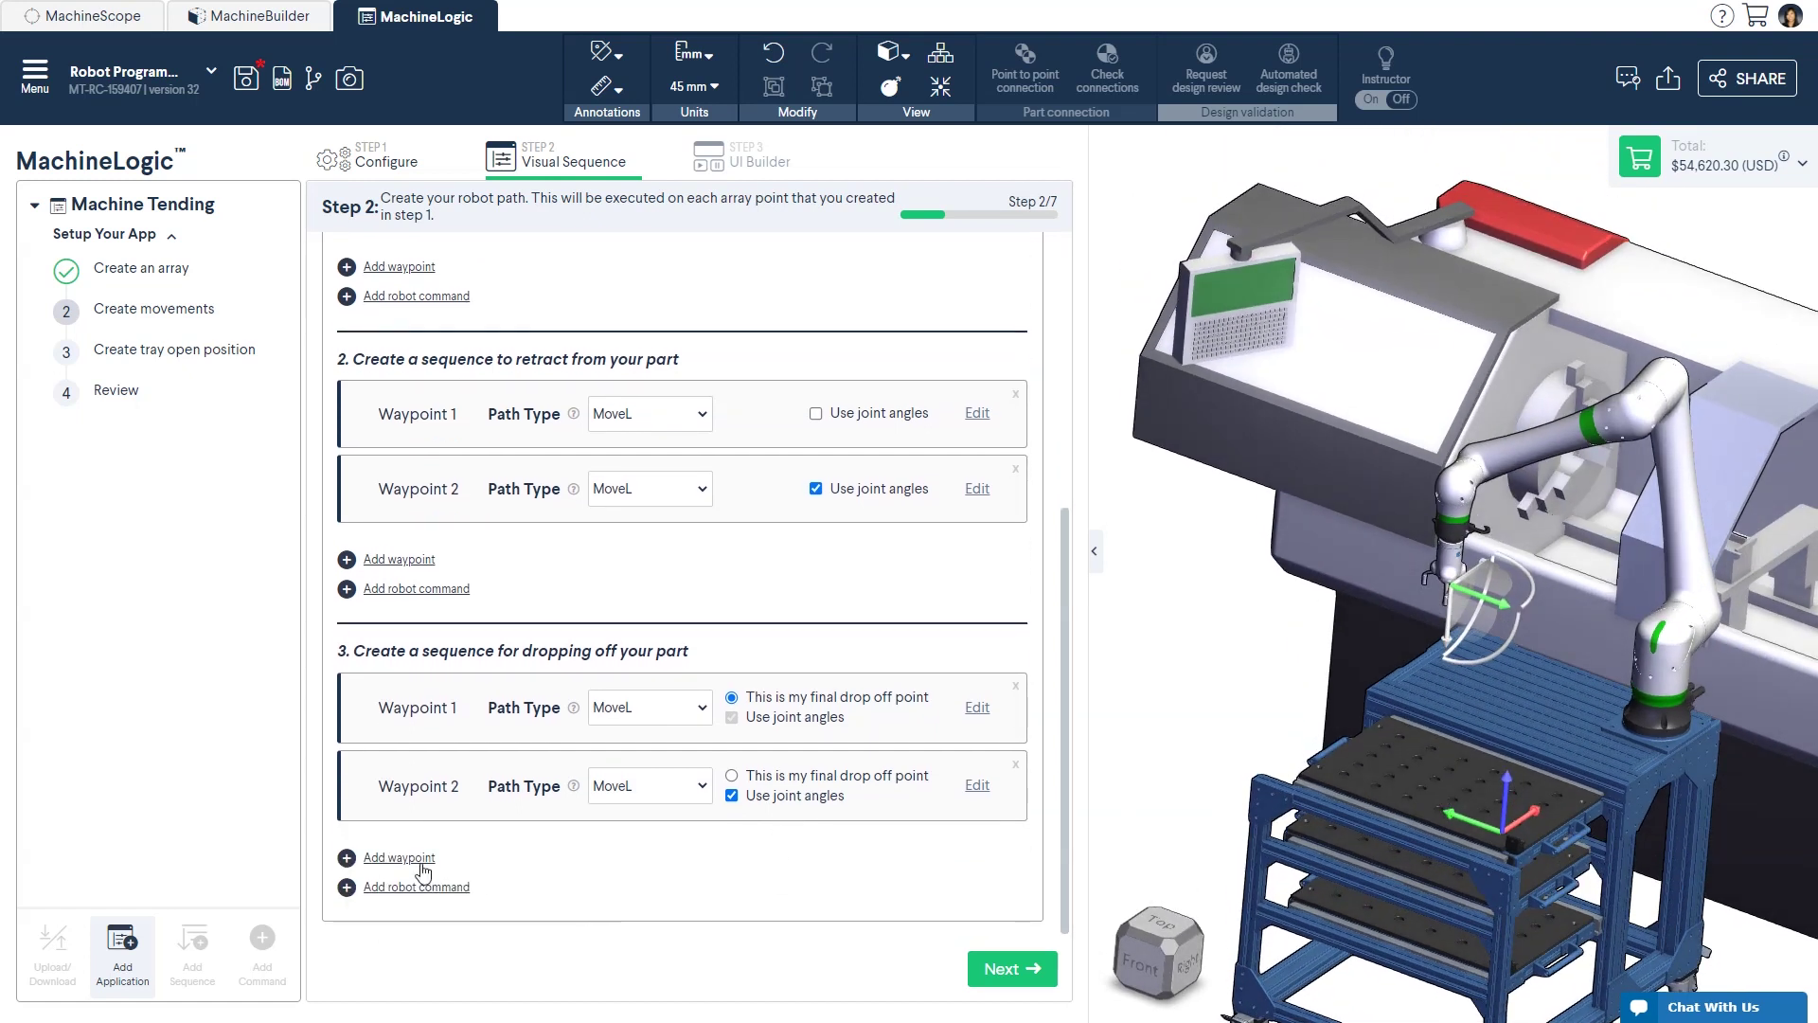
{"action": "left_click", "coordinate": [417, 858]}
{"action": "left_click", "coordinate": [803, 869]}
{"action": "left_click", "coordinate": [766, 890]}
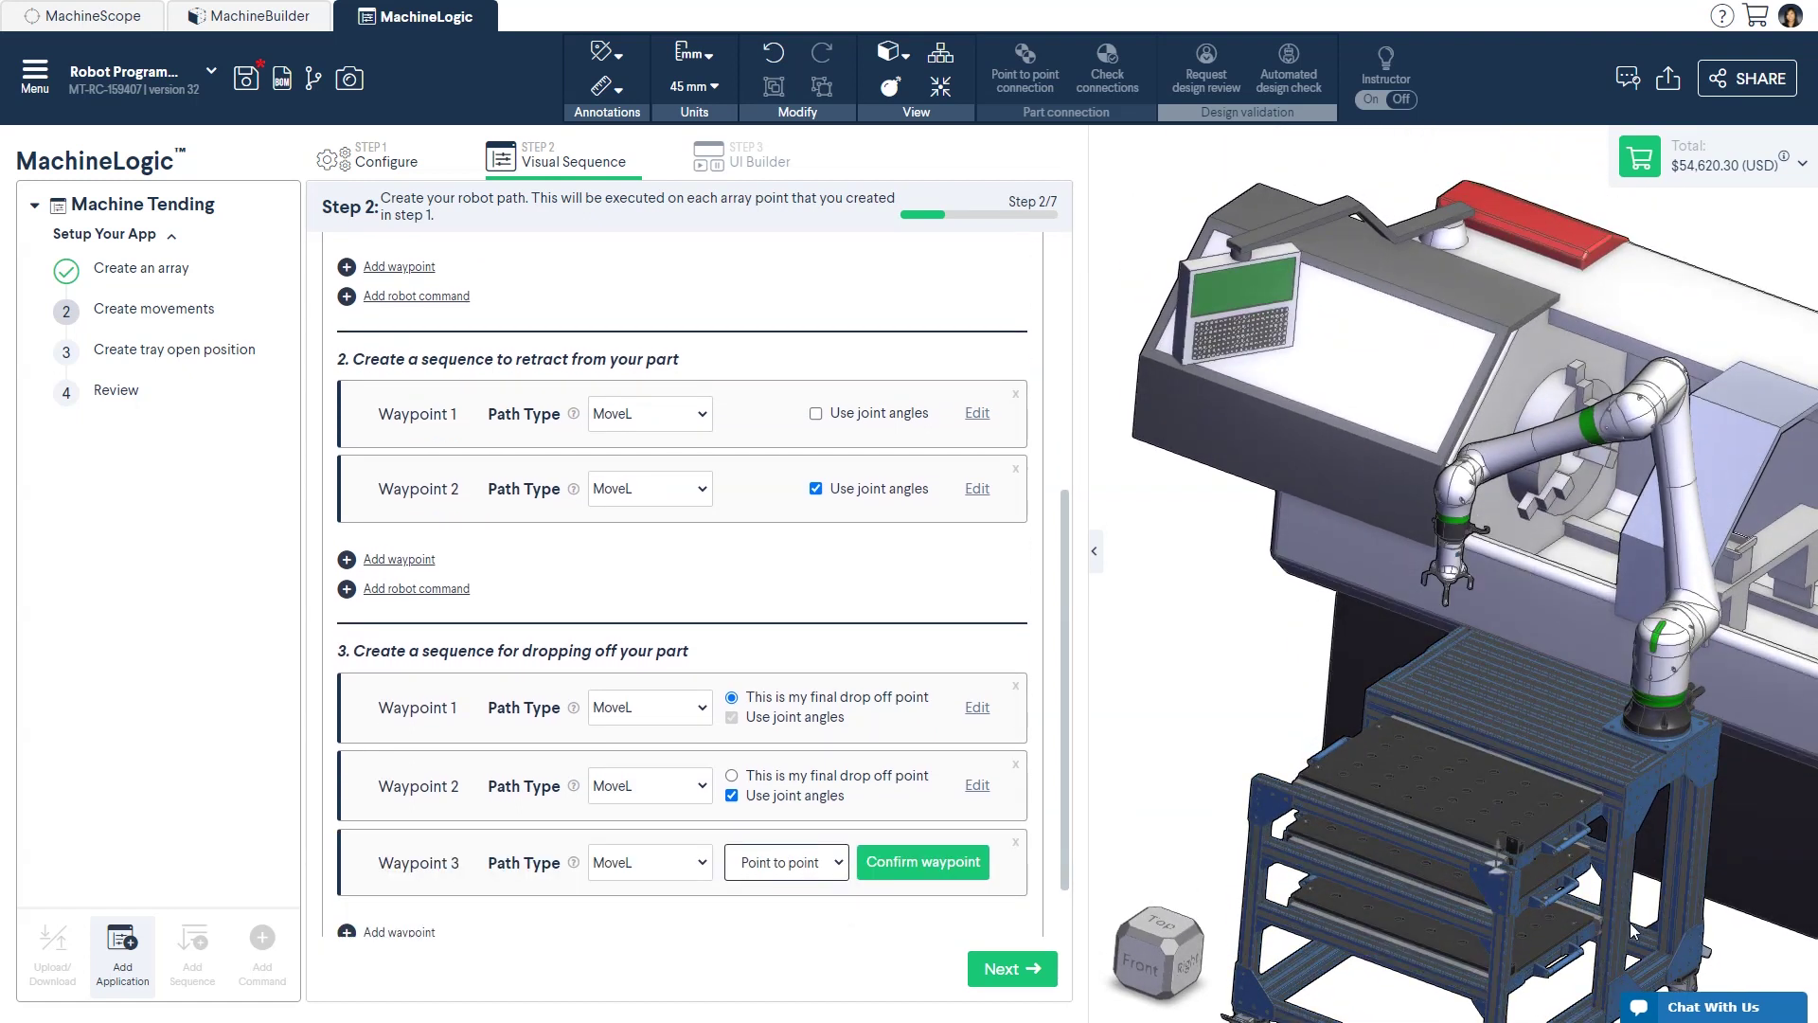
{"action": "scroll", "coordinate": [1496, 833], "scroll_direction": "up", "scroll_amount": 3}
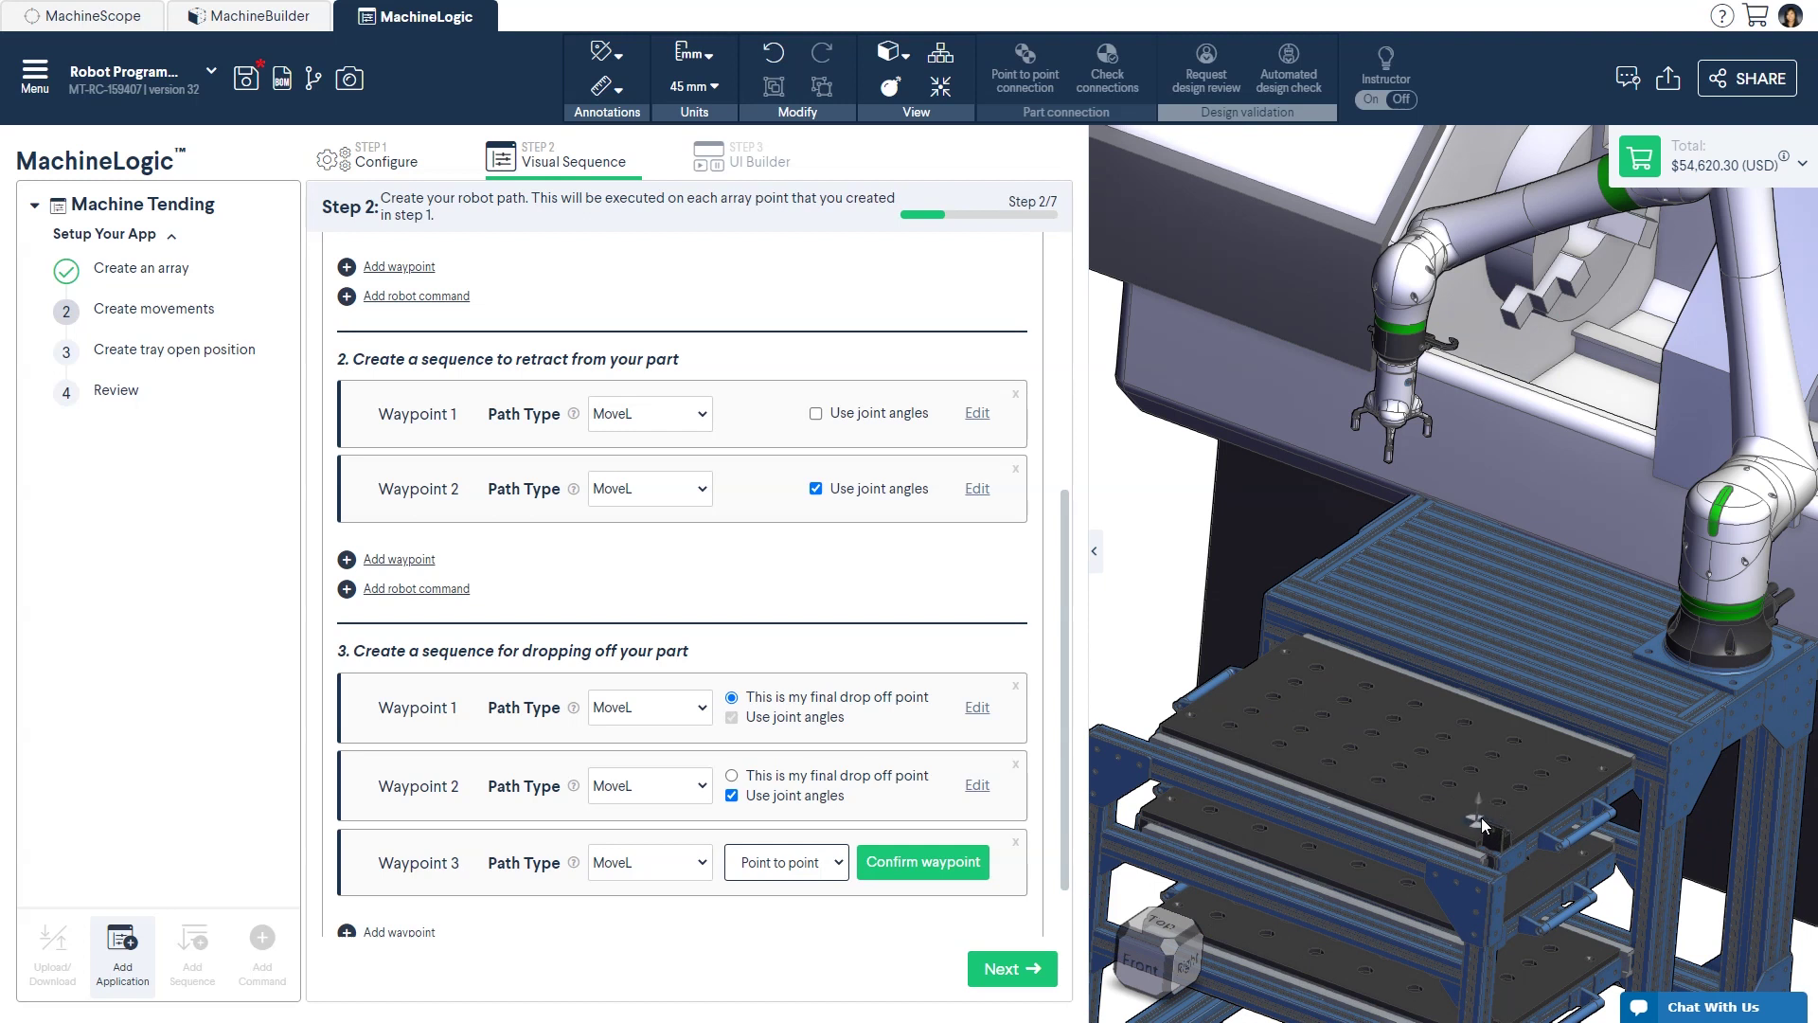
{"action": "left_click", "coordinate": [1483, 826]}
{"action": "mouse_move", "coordinate": [1473, 838]}
{"action": "left_mouse_down"}
{"action": "mouse_move", "coordinate": [1496, 719]}
{"action": "mouse_move", "coordinate": [1475, 852]}
{"action": "left_mouse_up"}
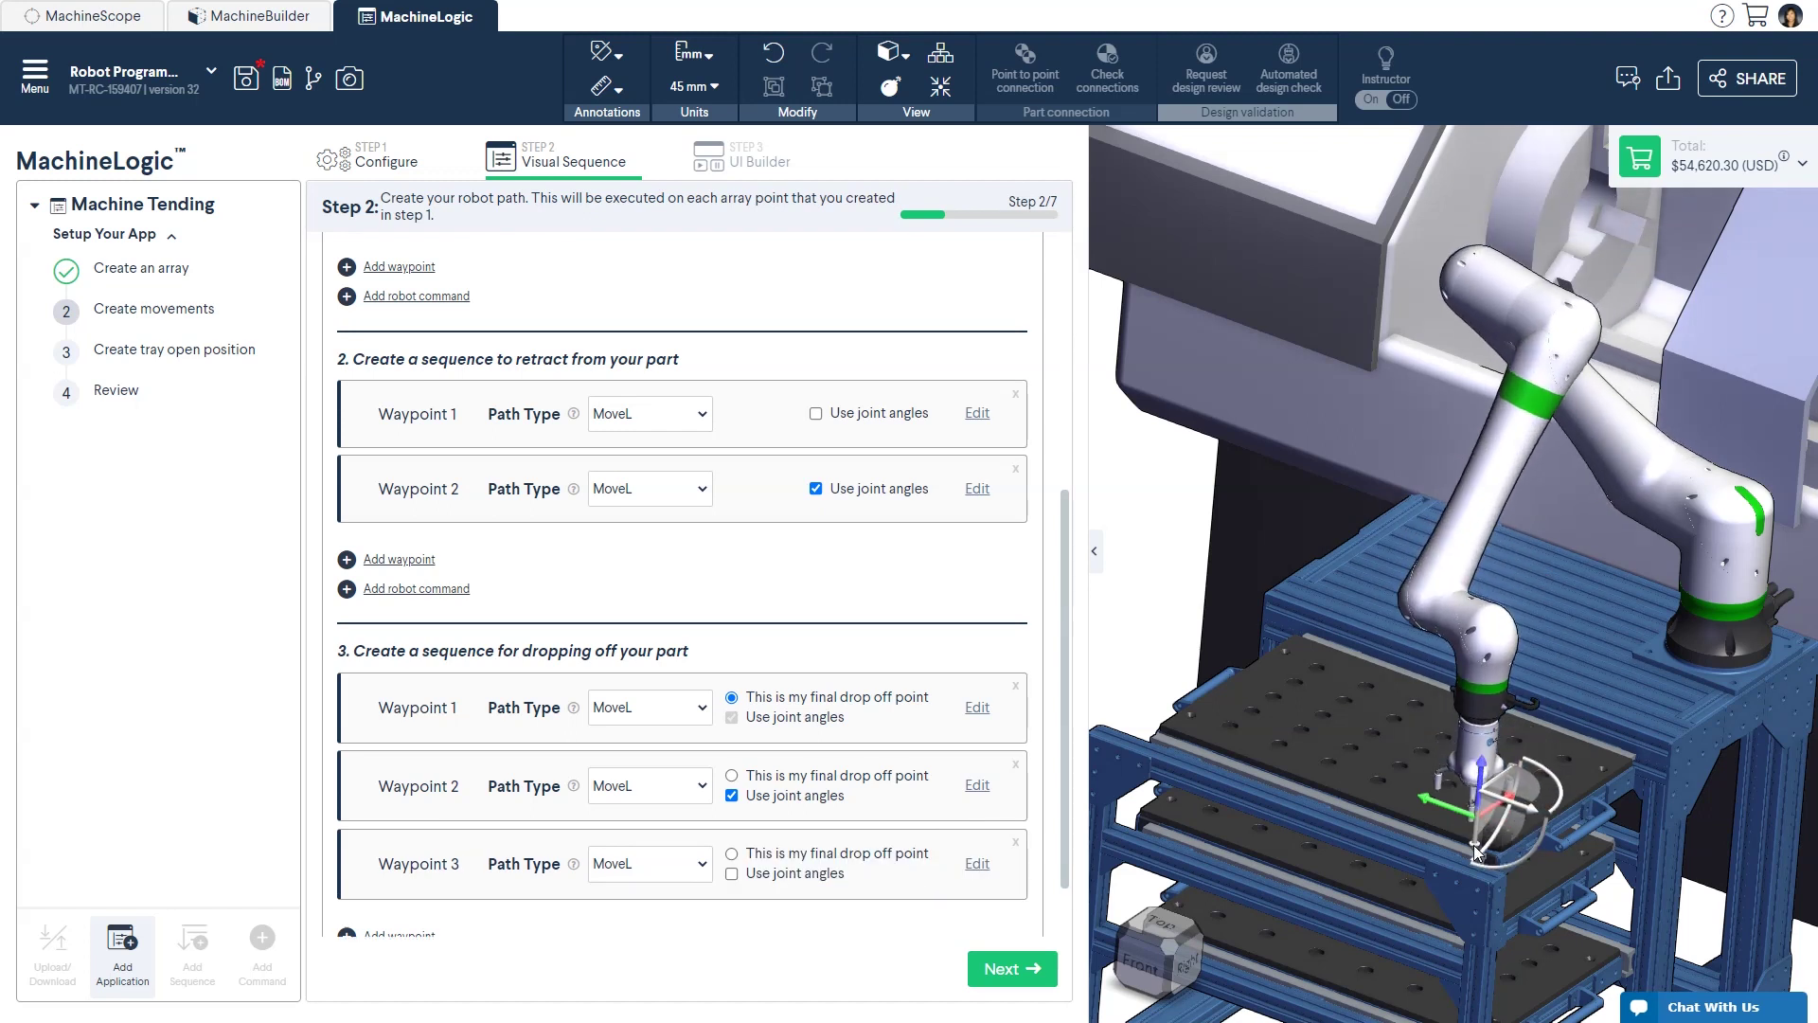
Step: Add confirmed Waypoint 4, a Gripper Open command, and a final confirmed Waypoint 6
{"action": "scroll", "coordinate": [662, 834], "scroll_direction": "down", "scroll_amount": 1}
{"action": "left_click", "coordinate": [398, 855]}
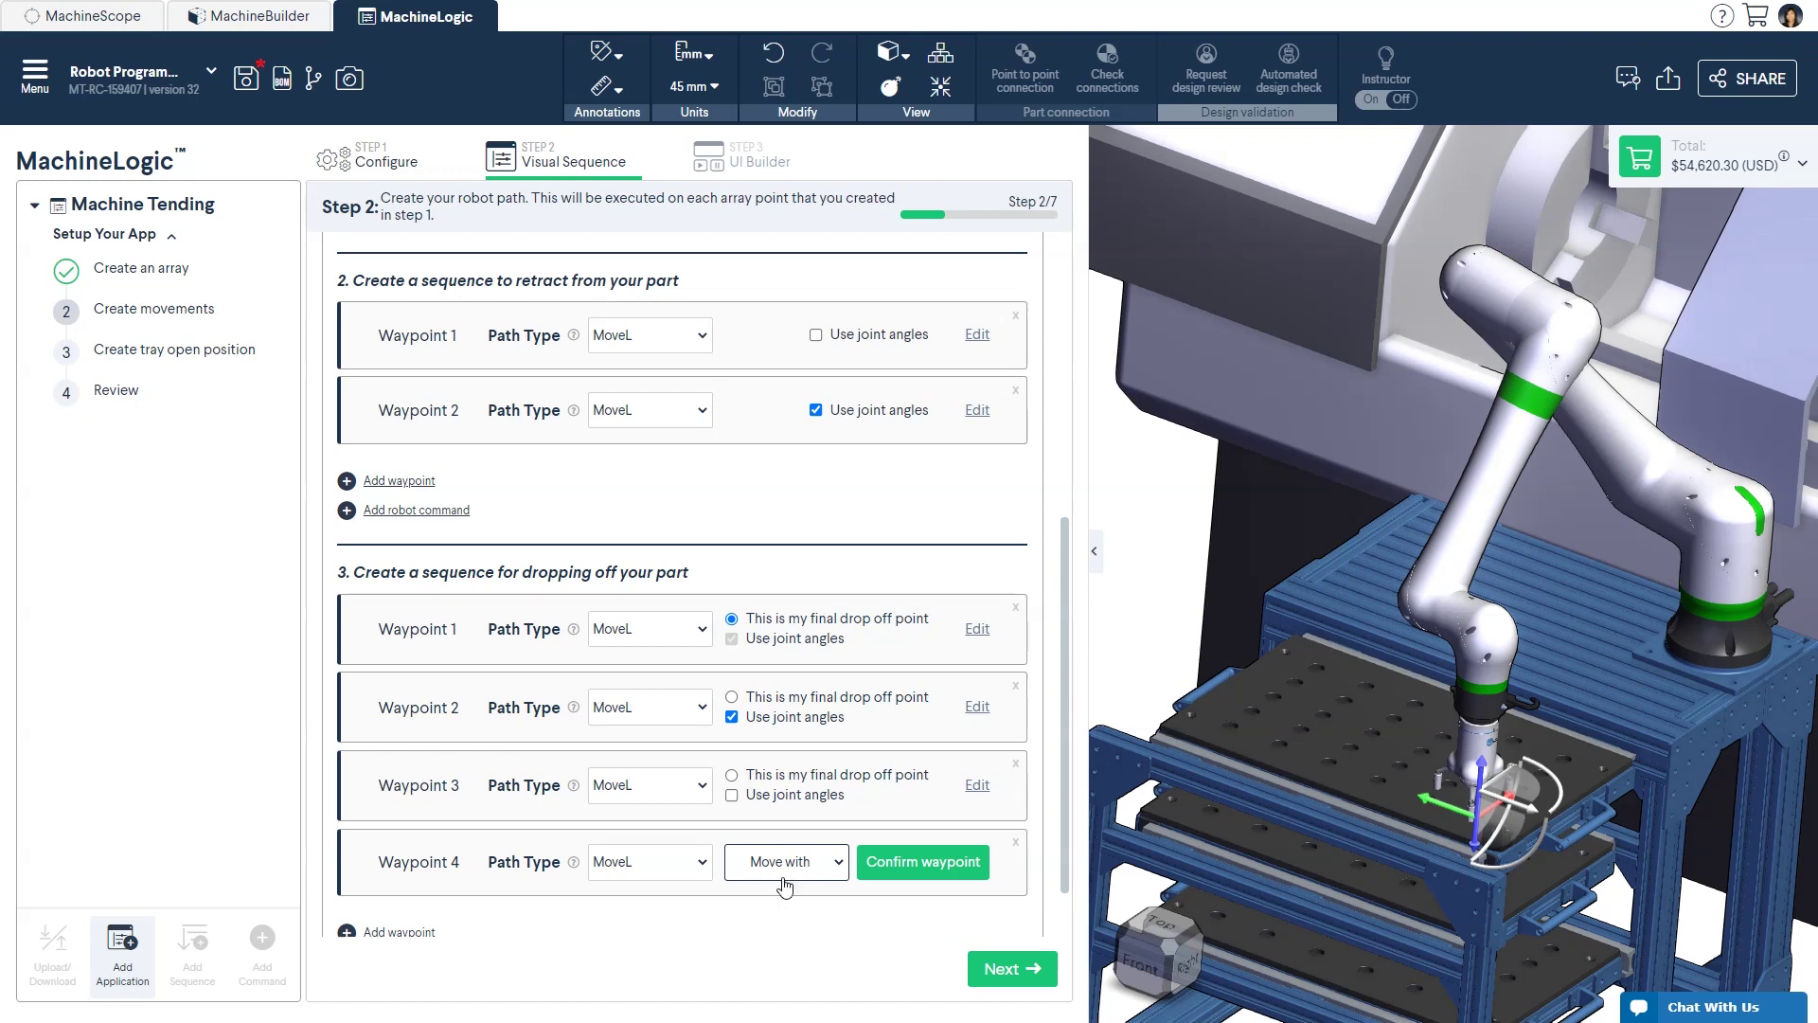
{"action": "left_click", "coordinate": [894, 862]}
{"action": "scroll", "coordinate": [800, 859], "scroll_direction": "down", "scroll_amount": 1}
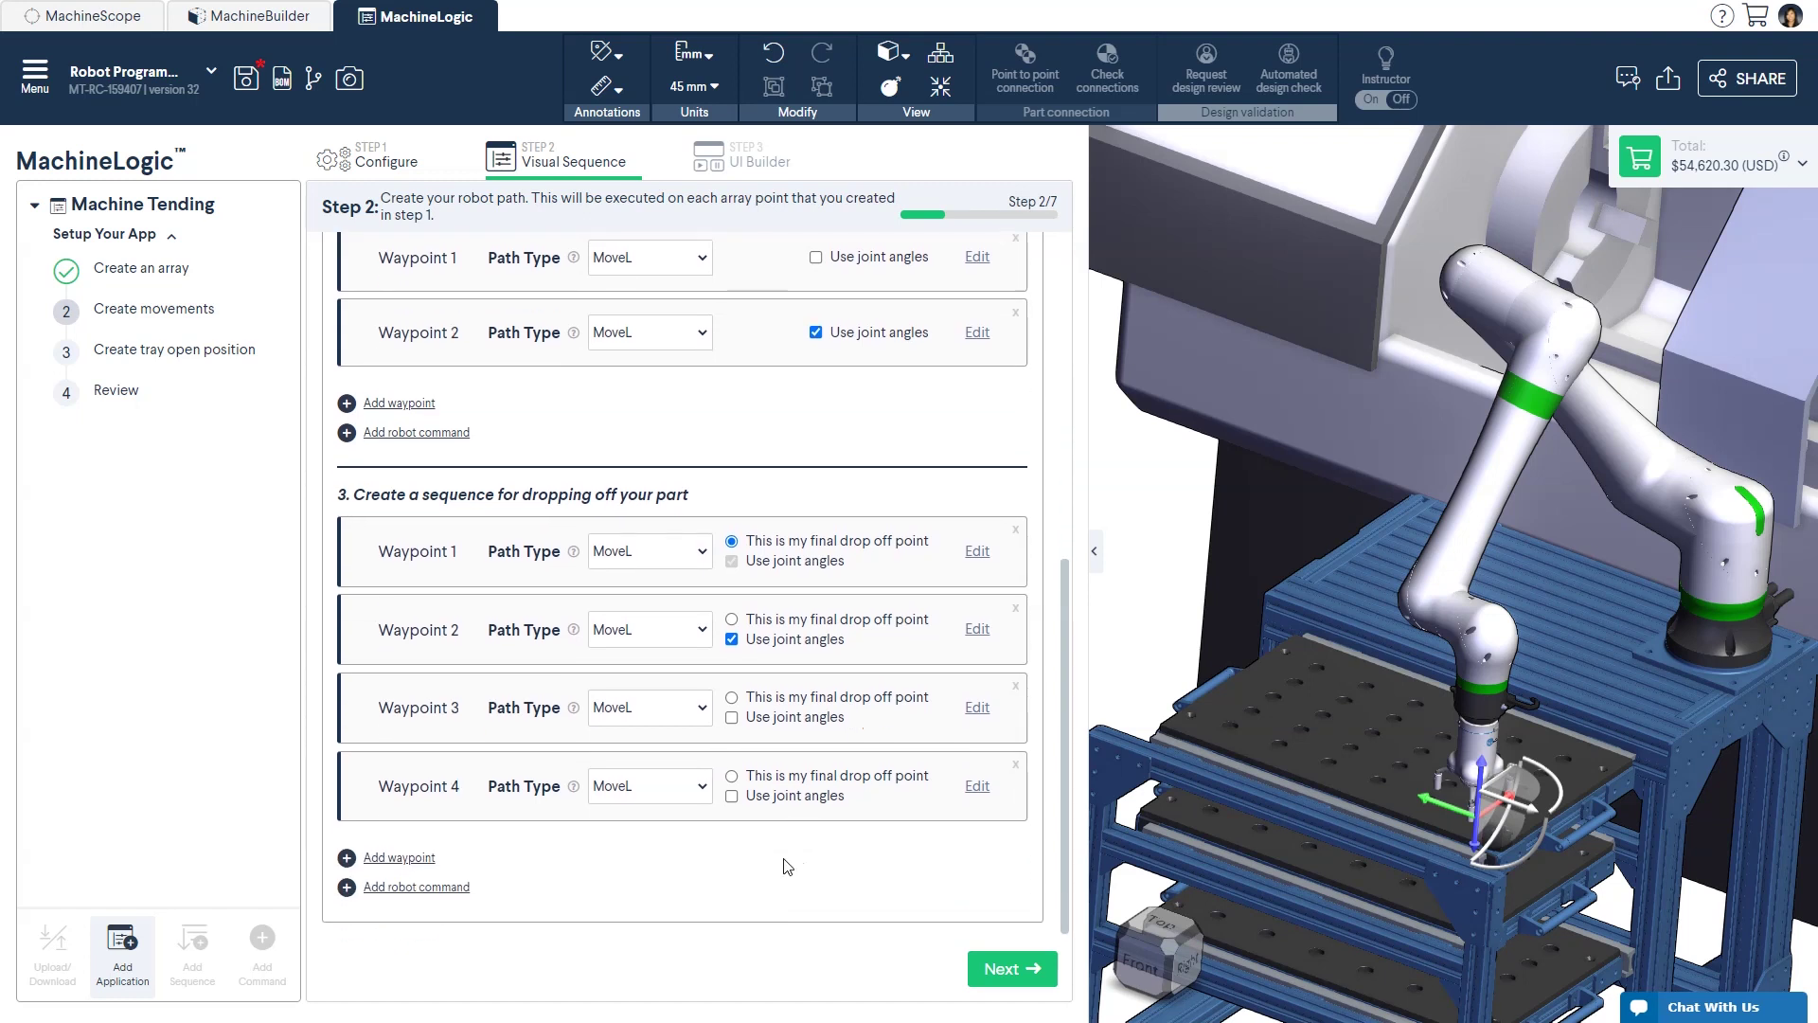
{"action": "left_click", "coordinate": [459, 891]}
{"action": "scroll", "coordinate": [786, 859], "scroll_direction": "down", "scroll_amount": 1}
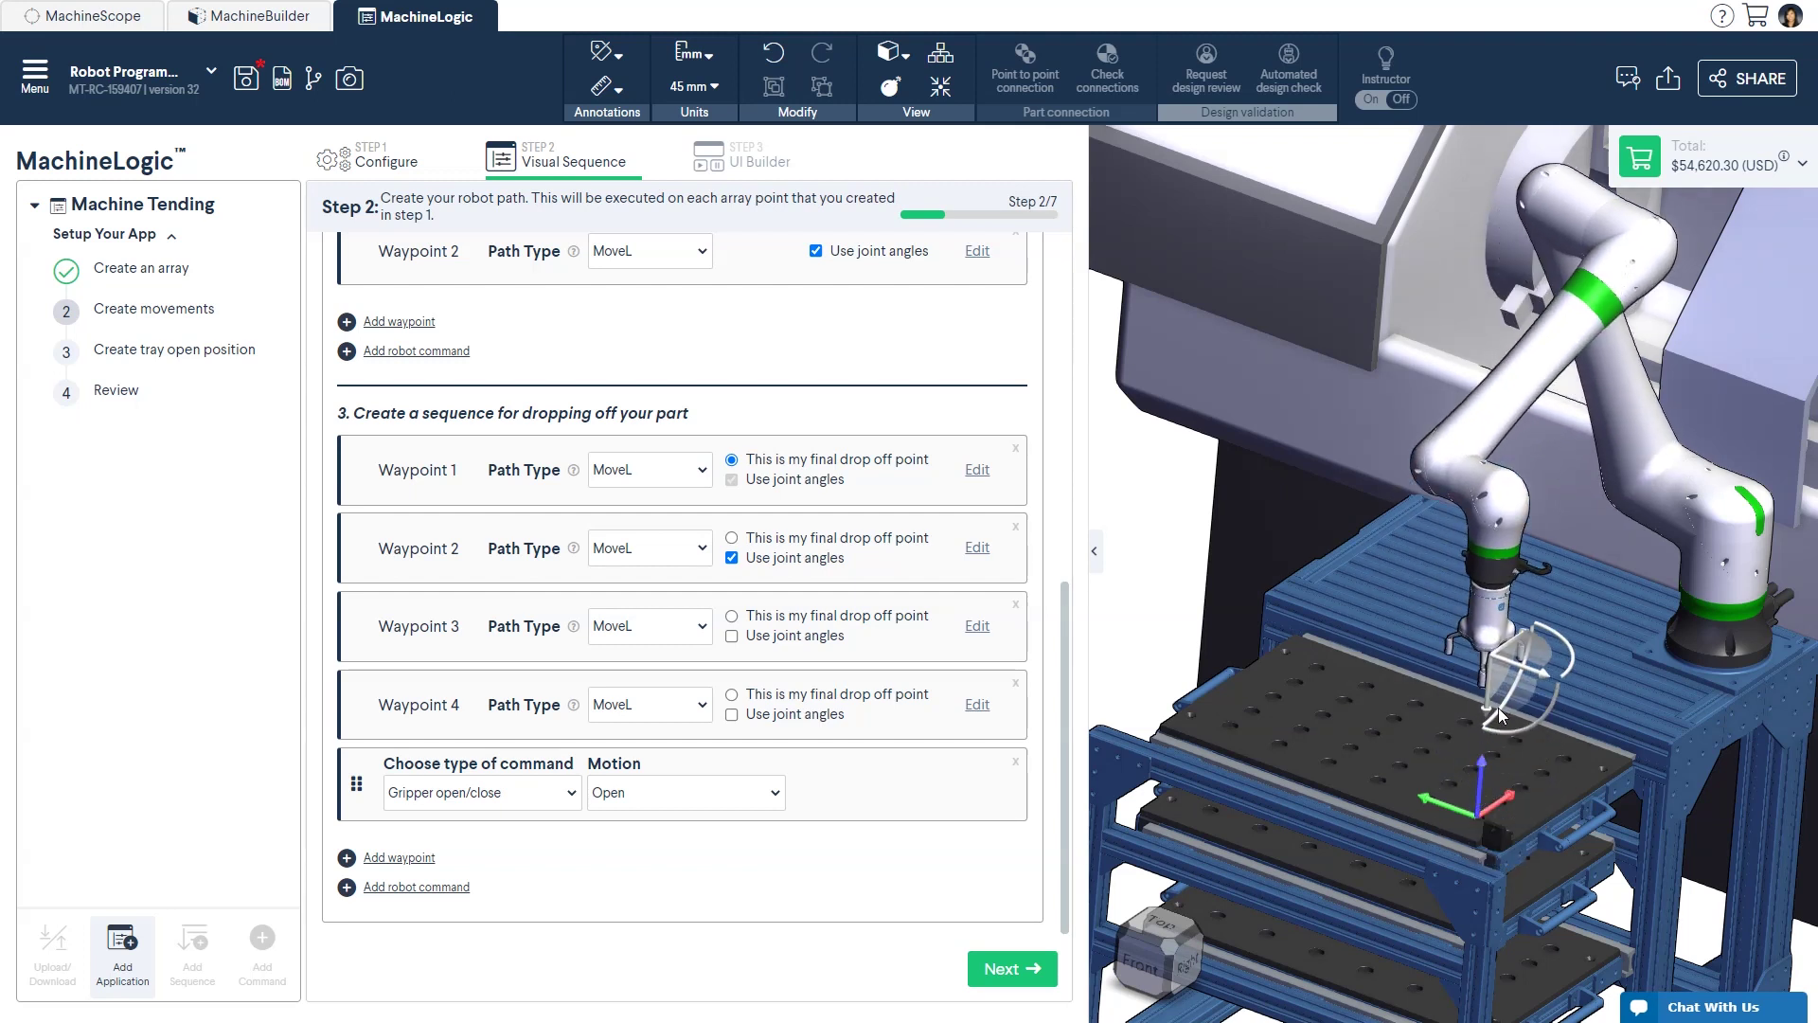
{"action": "left_click", "coordinate": [406, 858]}
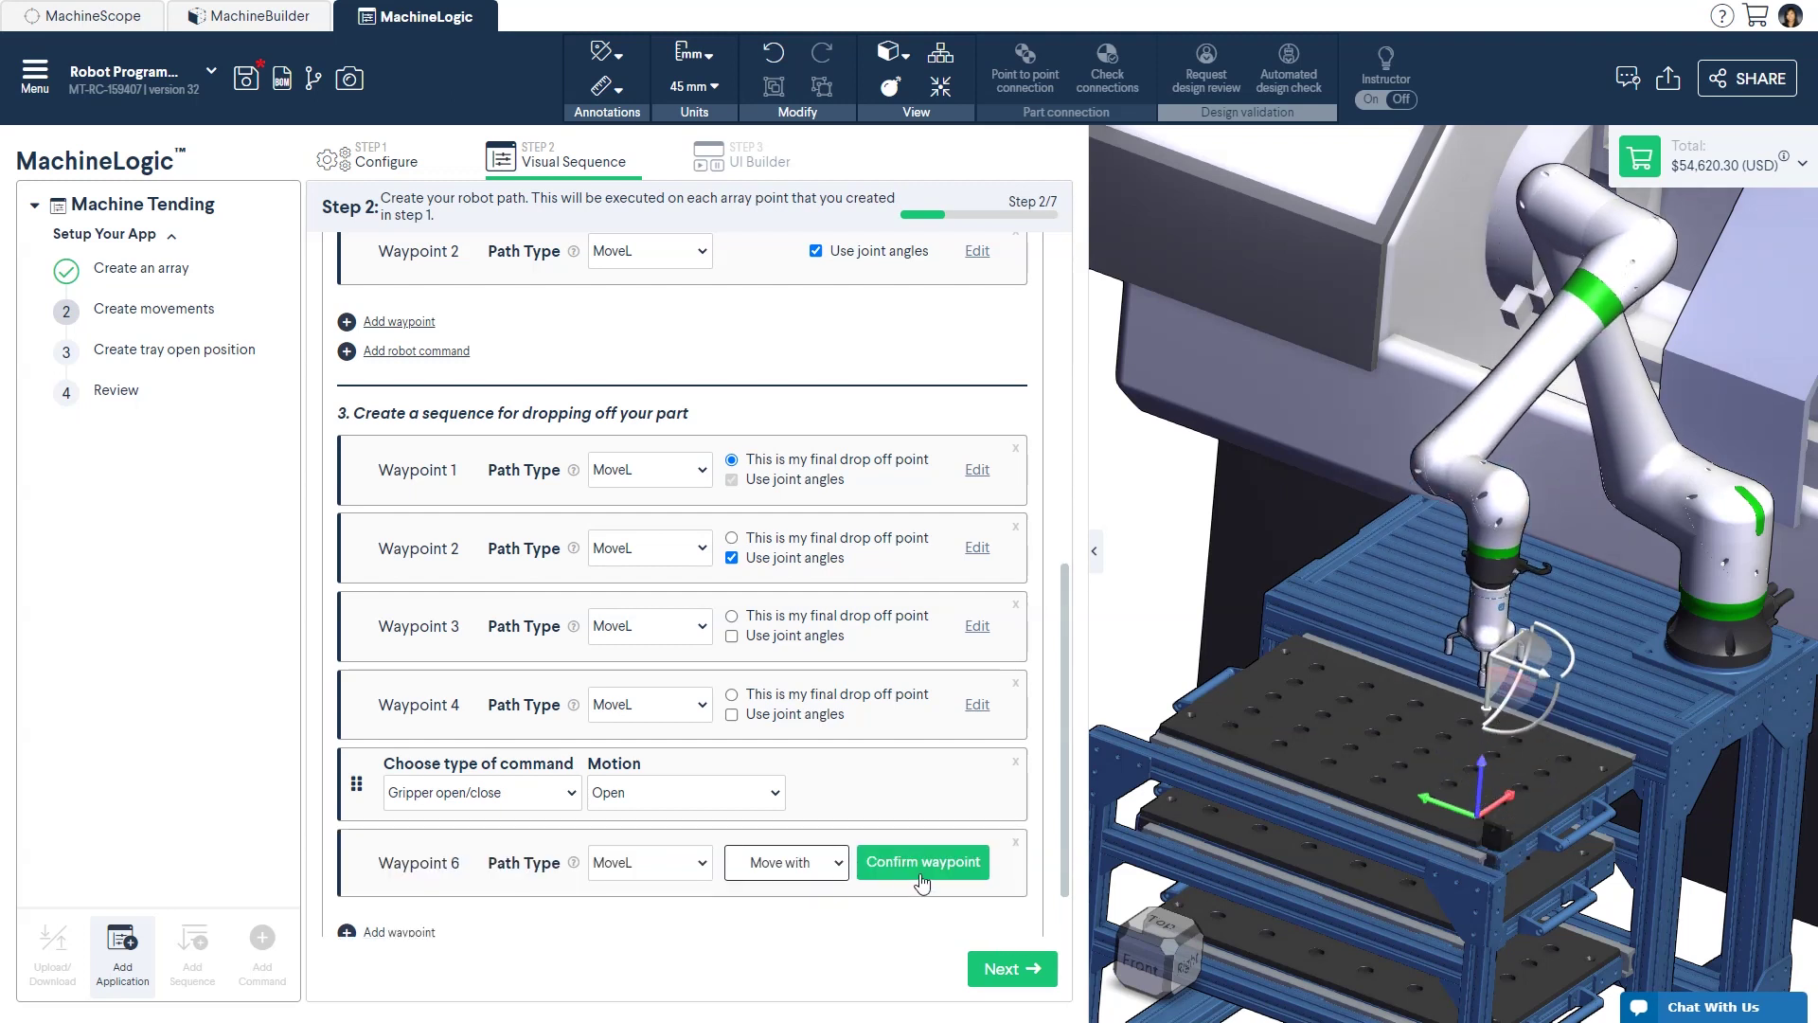
{"action": "left_click", "coordinate": [918, 862]}
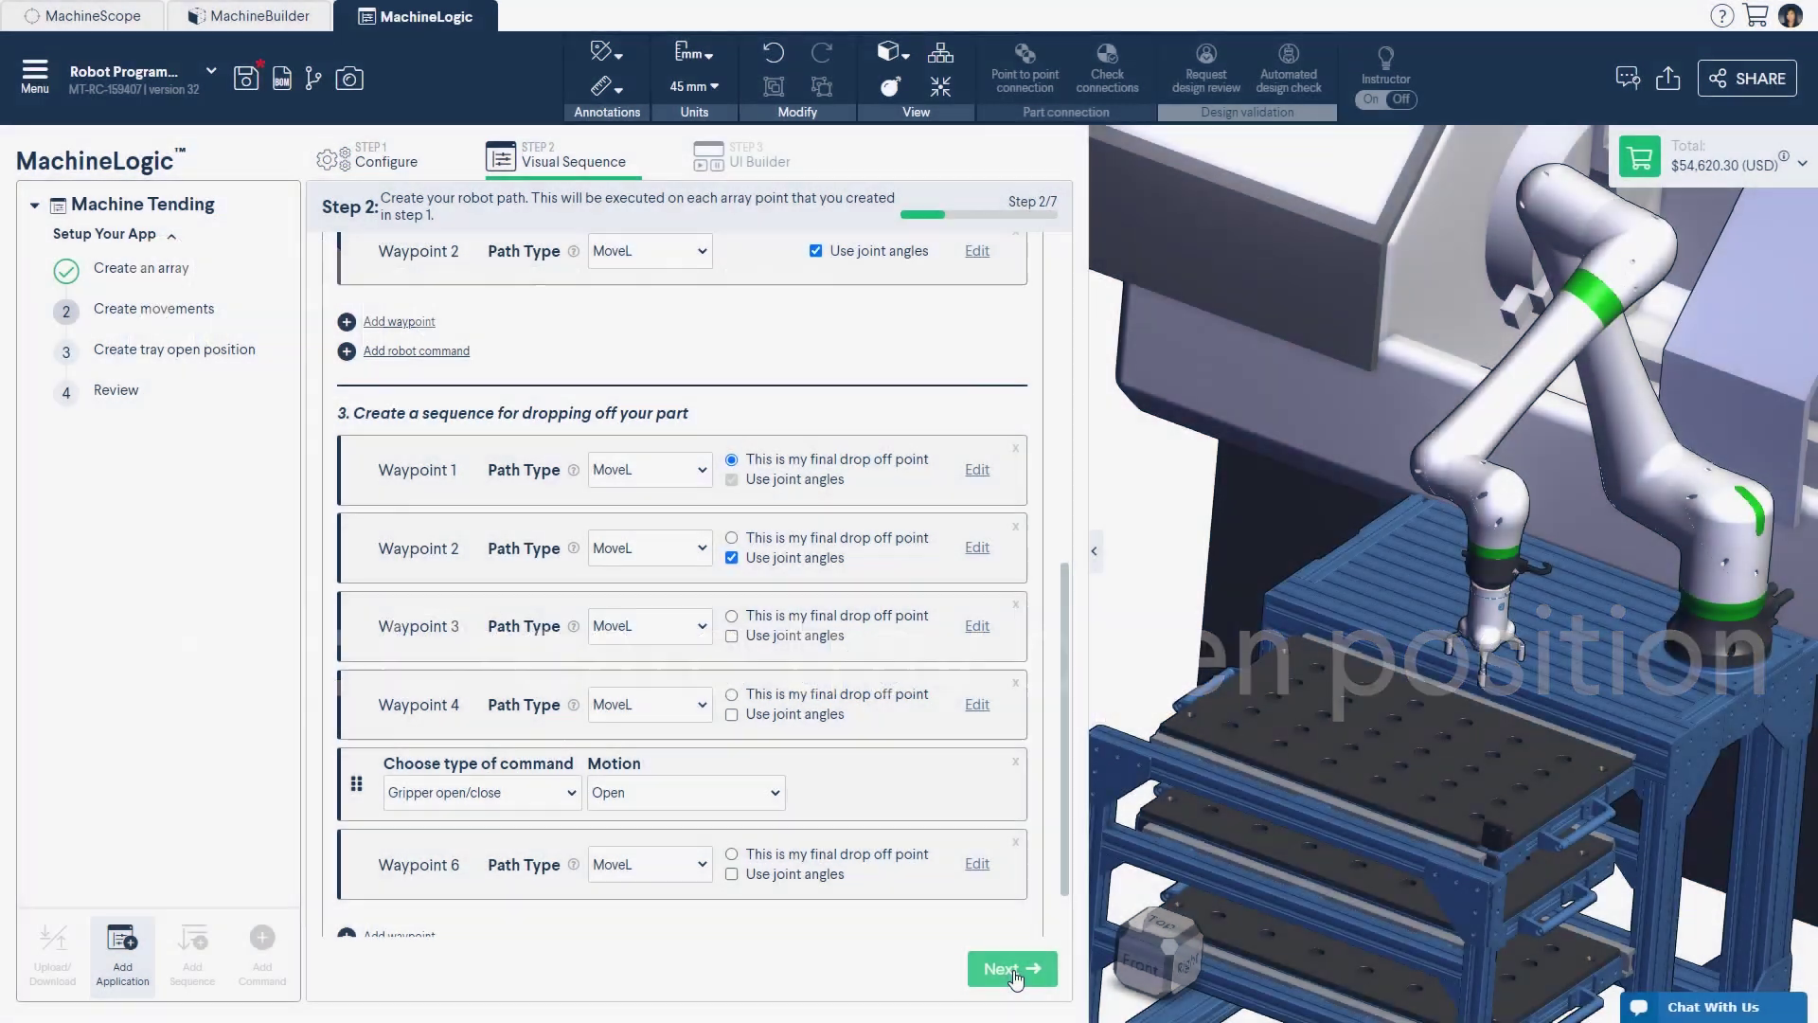
Step: Assign ST-EXT-008-0135 tray handles 2190, 2191 and 2192 to the three robot arrays, then go to Review
{"action": "left_click", "coordinate": [1009, 969]}
{"action": "scroll", "coordinate": [1396, 698], "scroll_direction": "up", "scroll_amount": 5}
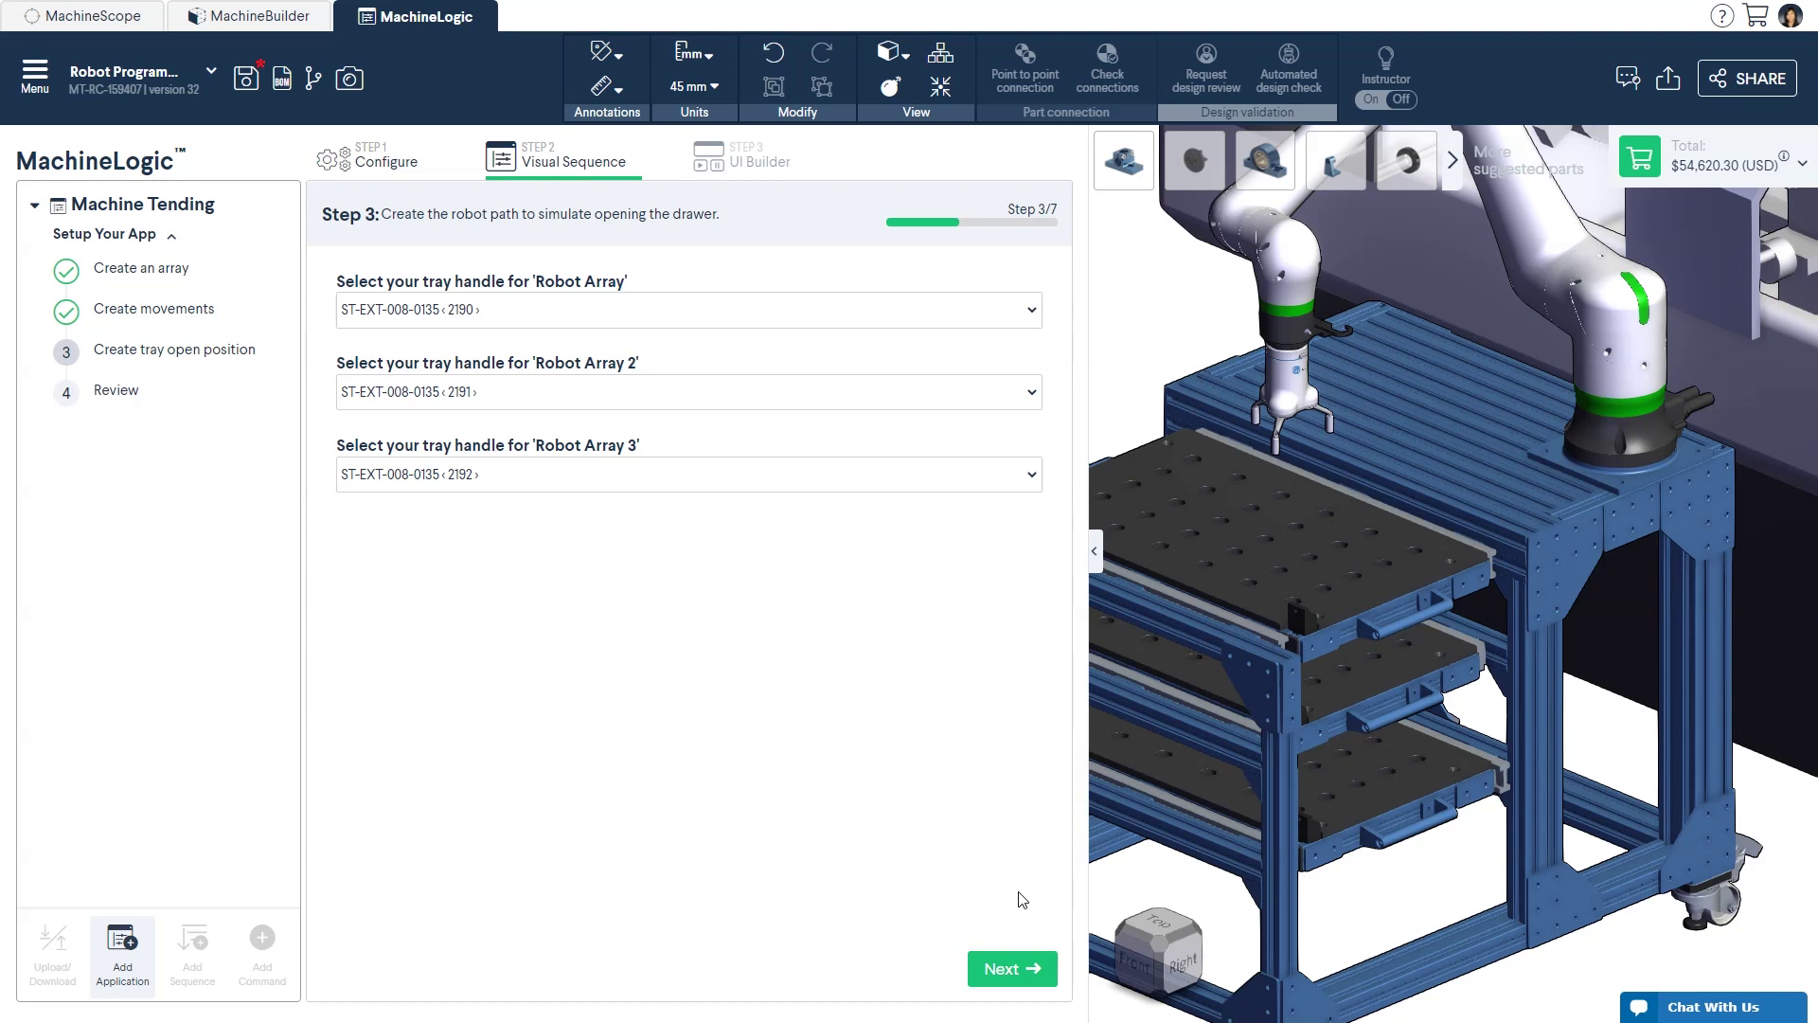
{"action": "left_click", "coordinate": [1041, 969]}
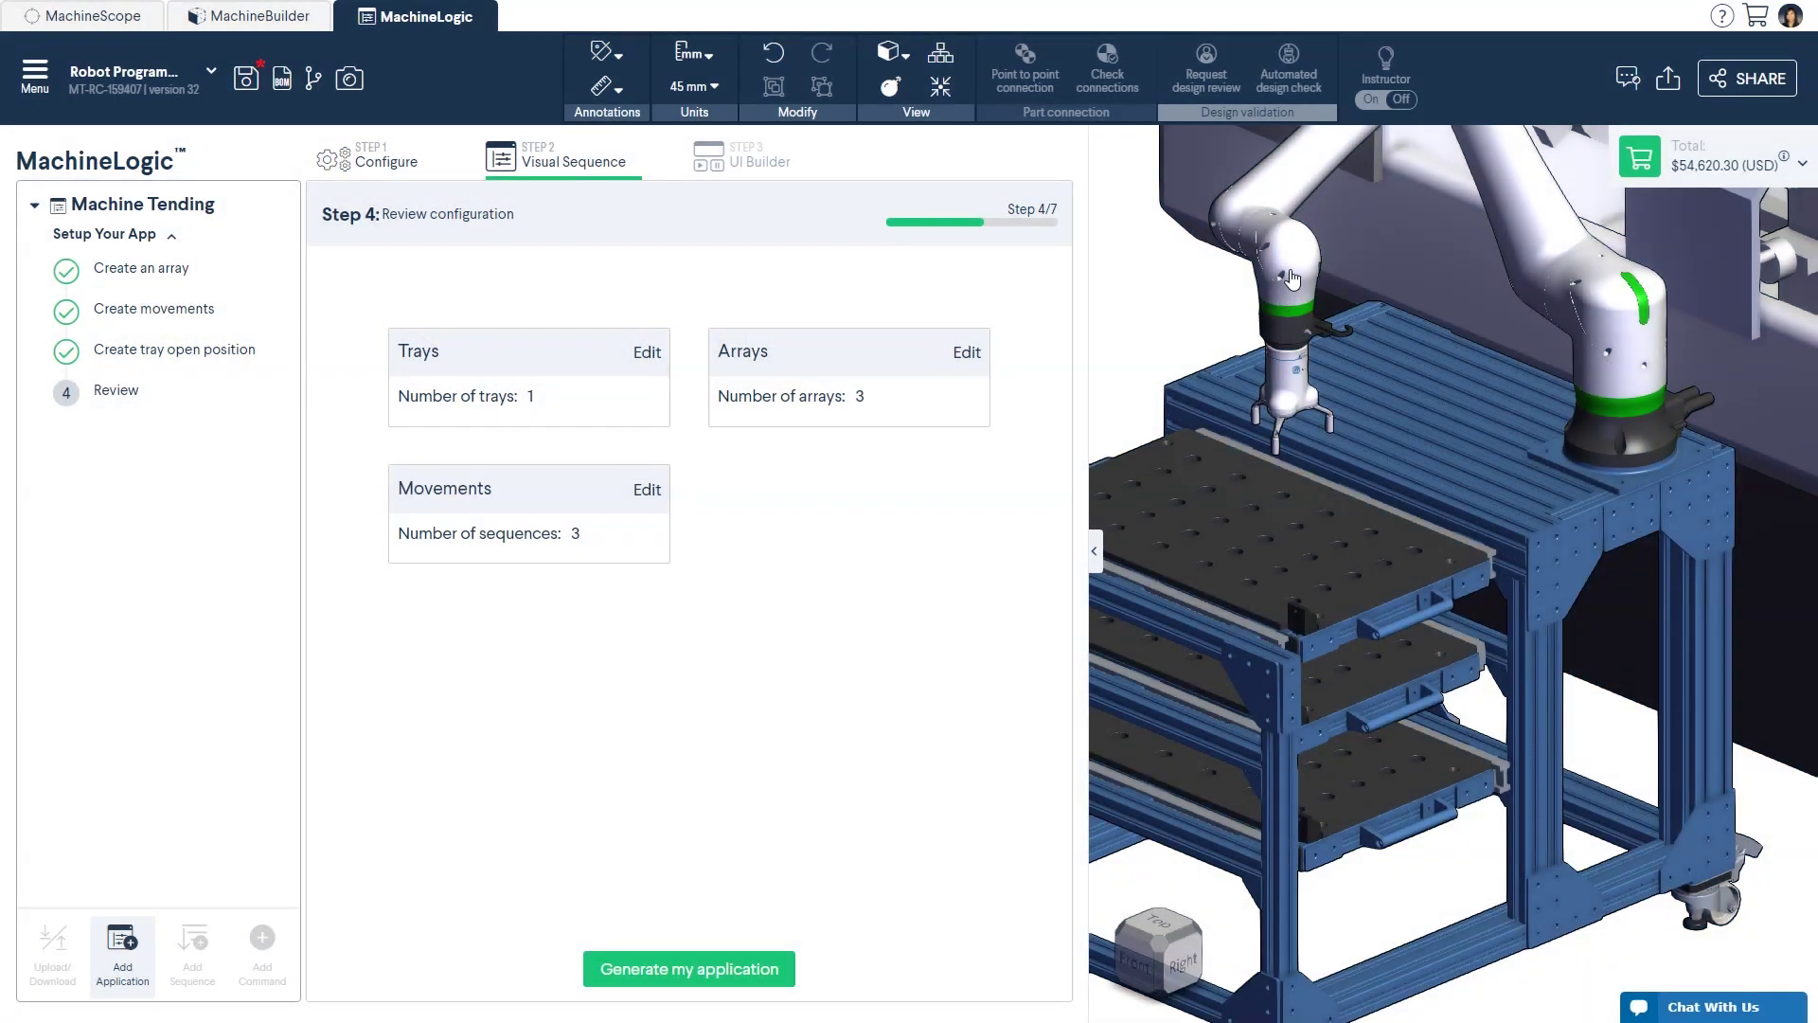
Step: Edit the robot's pose, dragging its gripper to the top tray drawer's front handle
{"action": "right_click", "coordinate": [1293, 276]}
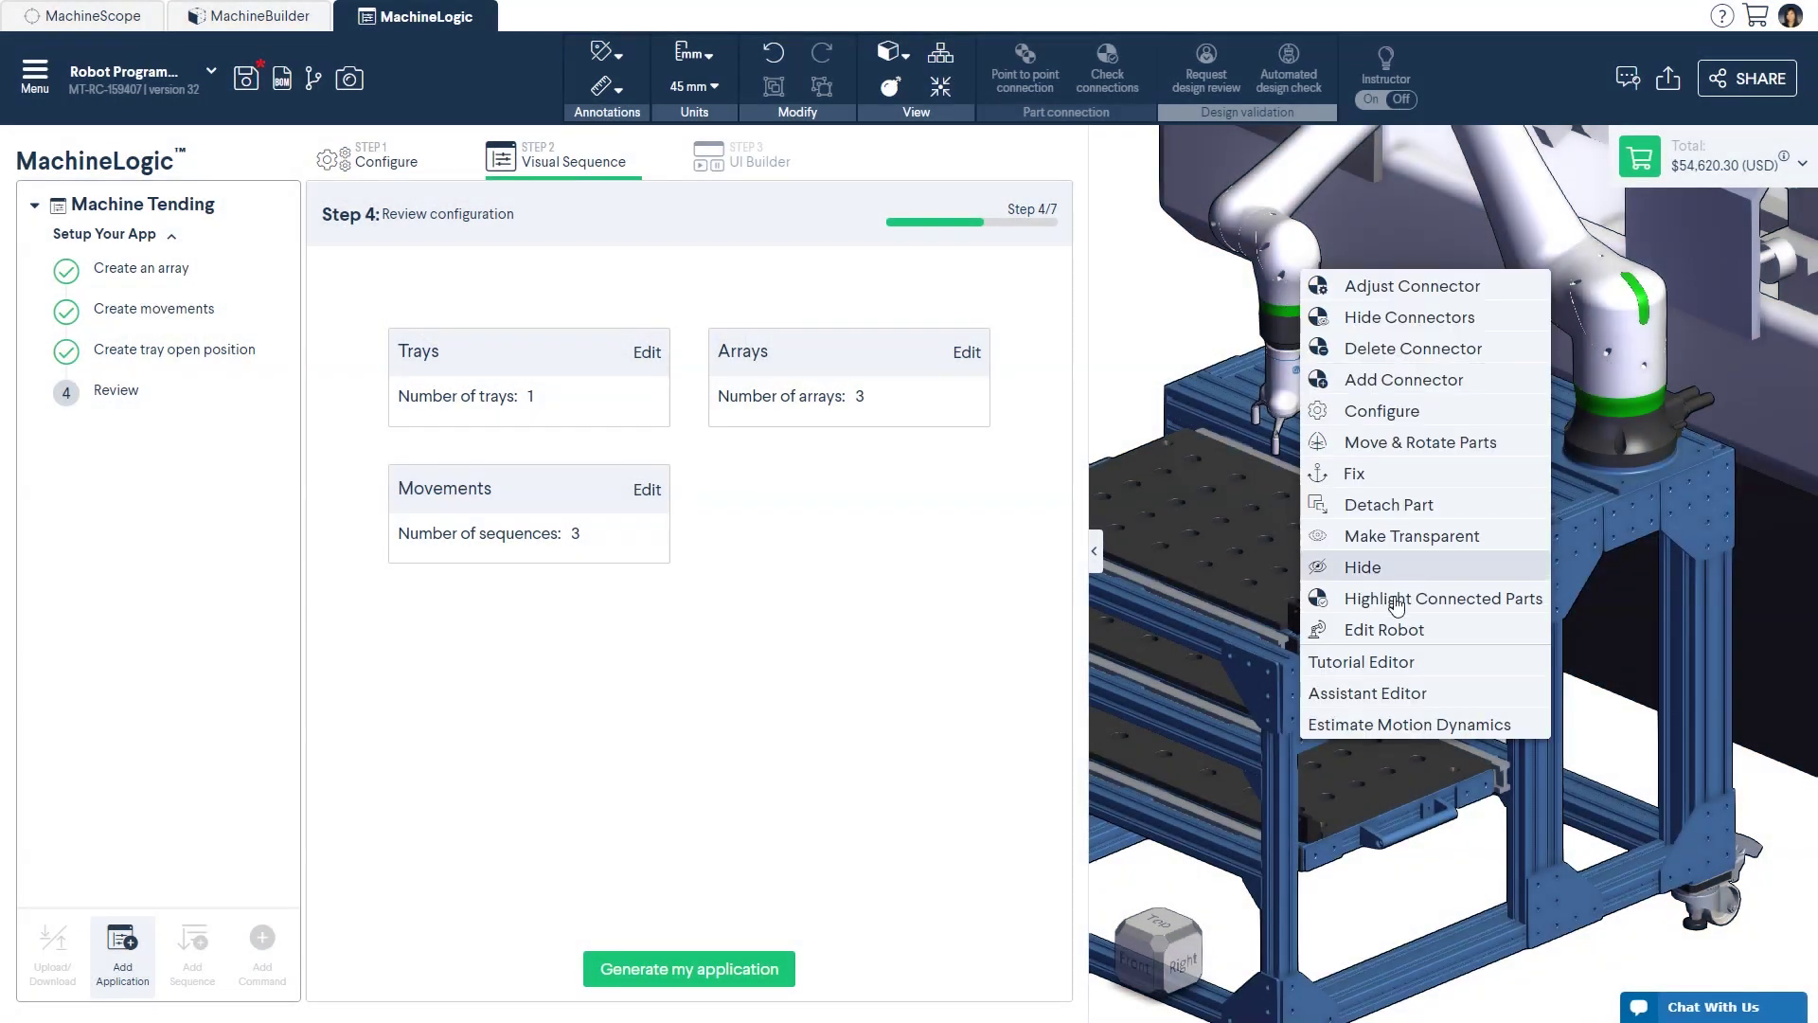
{"action": "left_click", "coordinate": [1385, 629]}
{"action": "left_click_drag", "start_coordinate": [1318, 459], "coordinate": [1381, 661]}
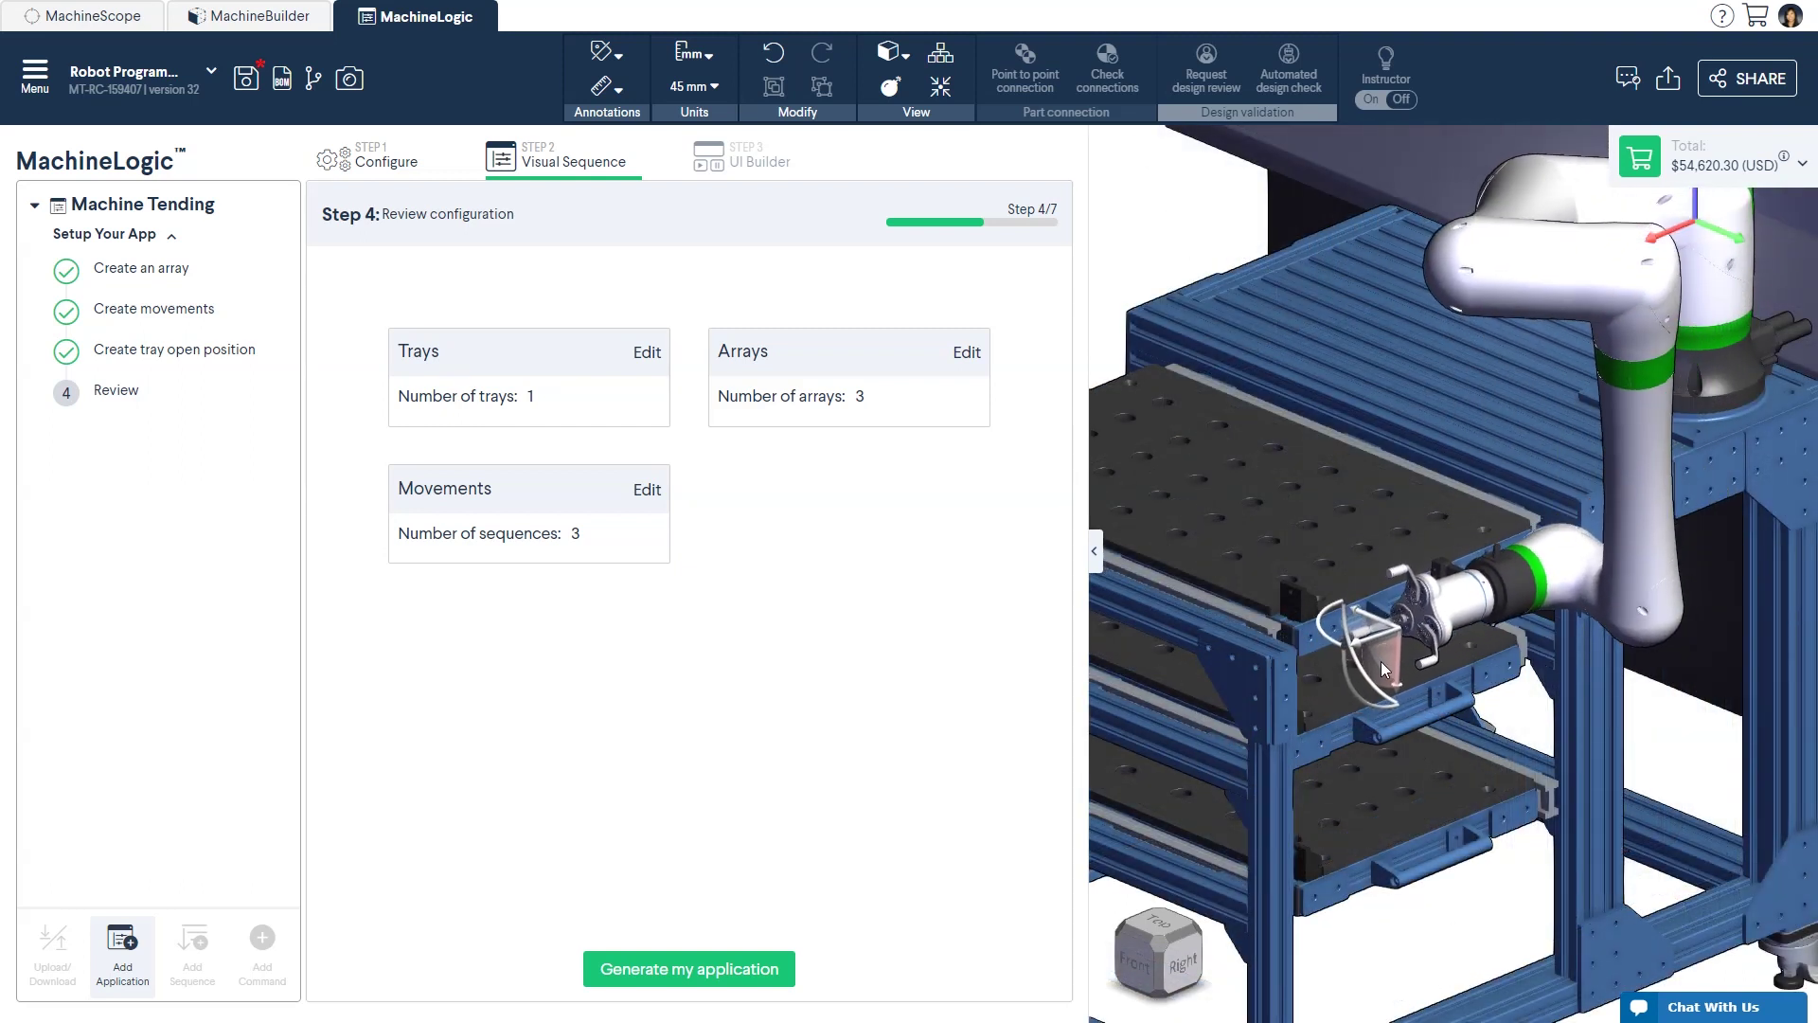
Step: Generate the application to MachineBuilder 3D, play the Main Sequence simulation, then stop it
{"action": "left_click", "coordinate": [752, 980]}
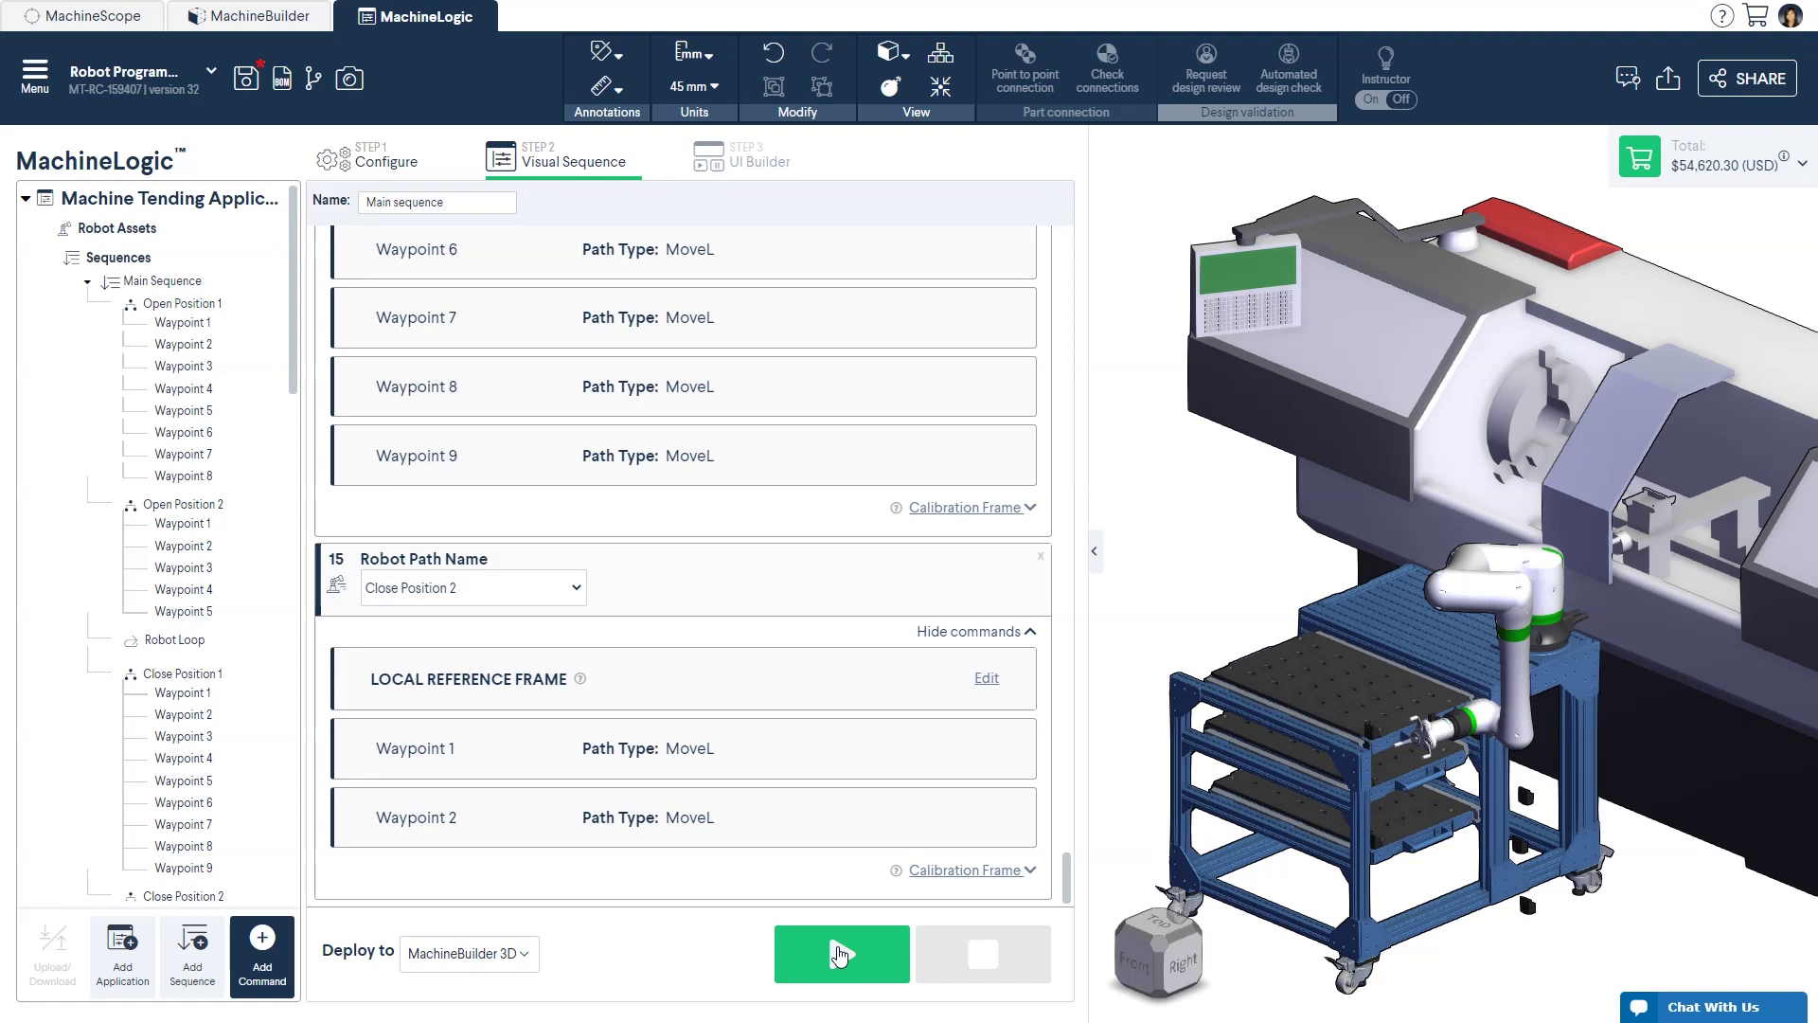
{"action": "left_click", "coordinate": [839, 954]}
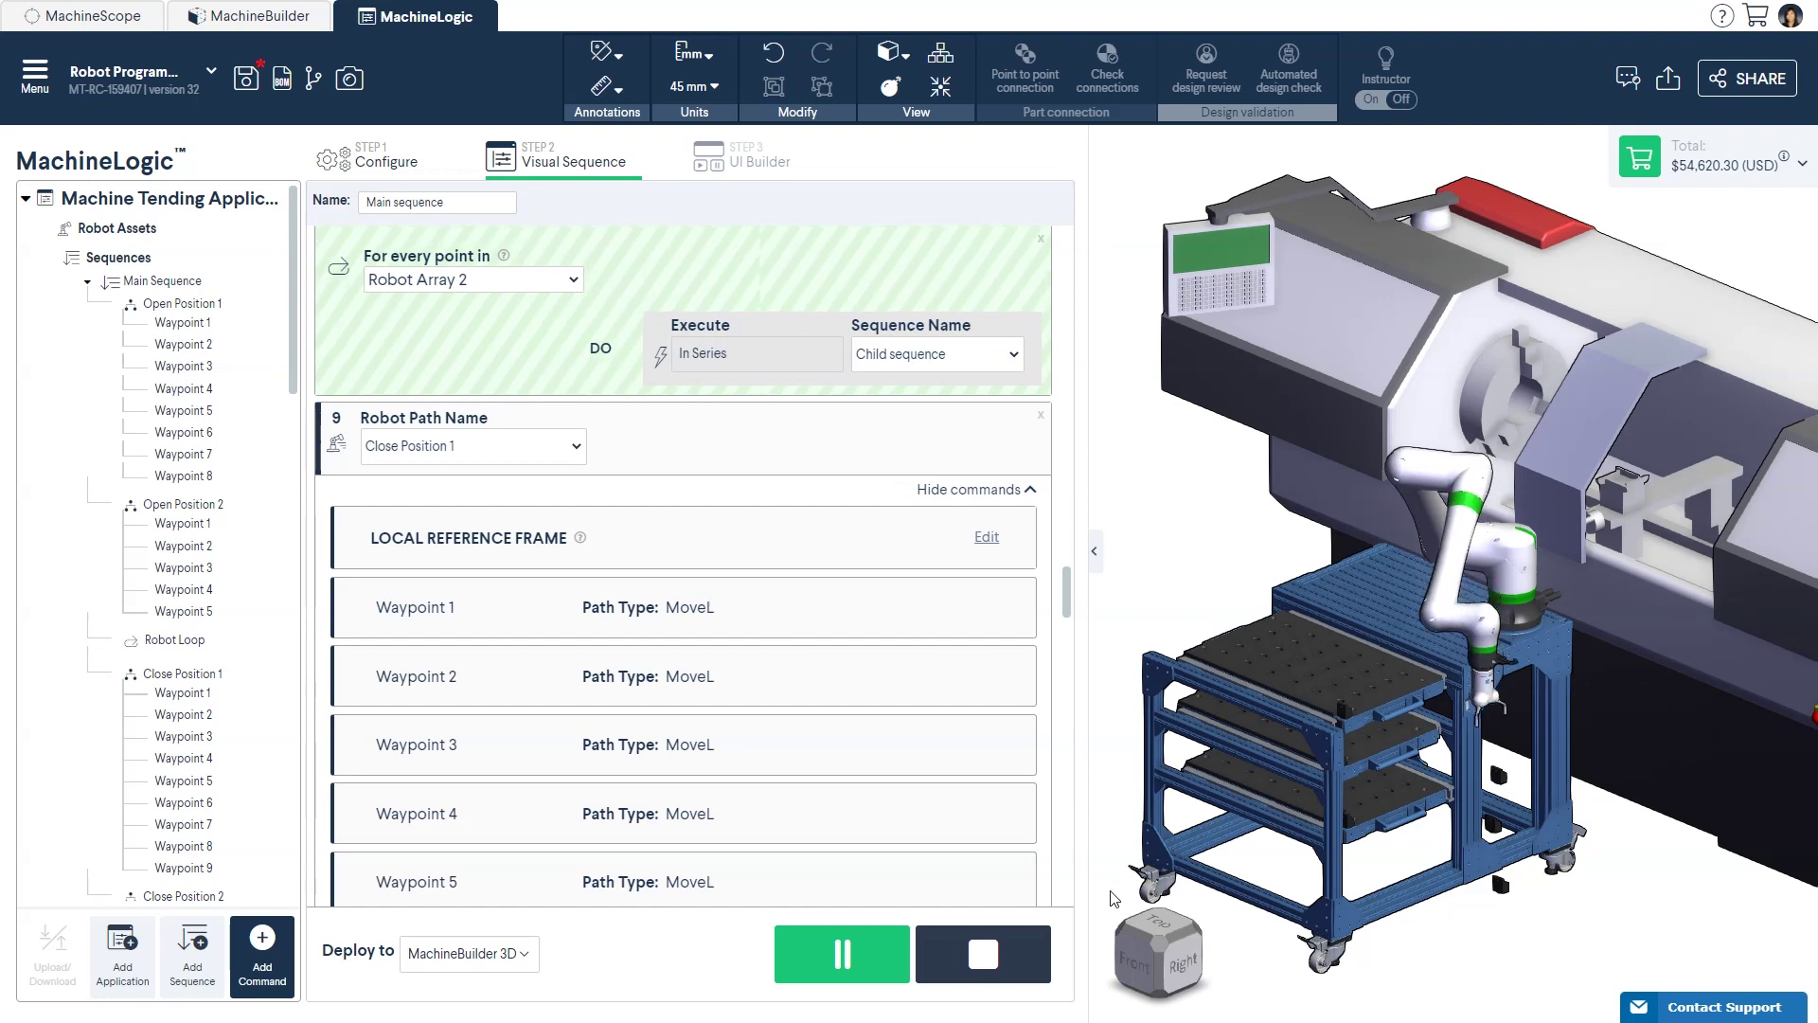
{"action": "left_click", "coordinate": [1033, 956]}
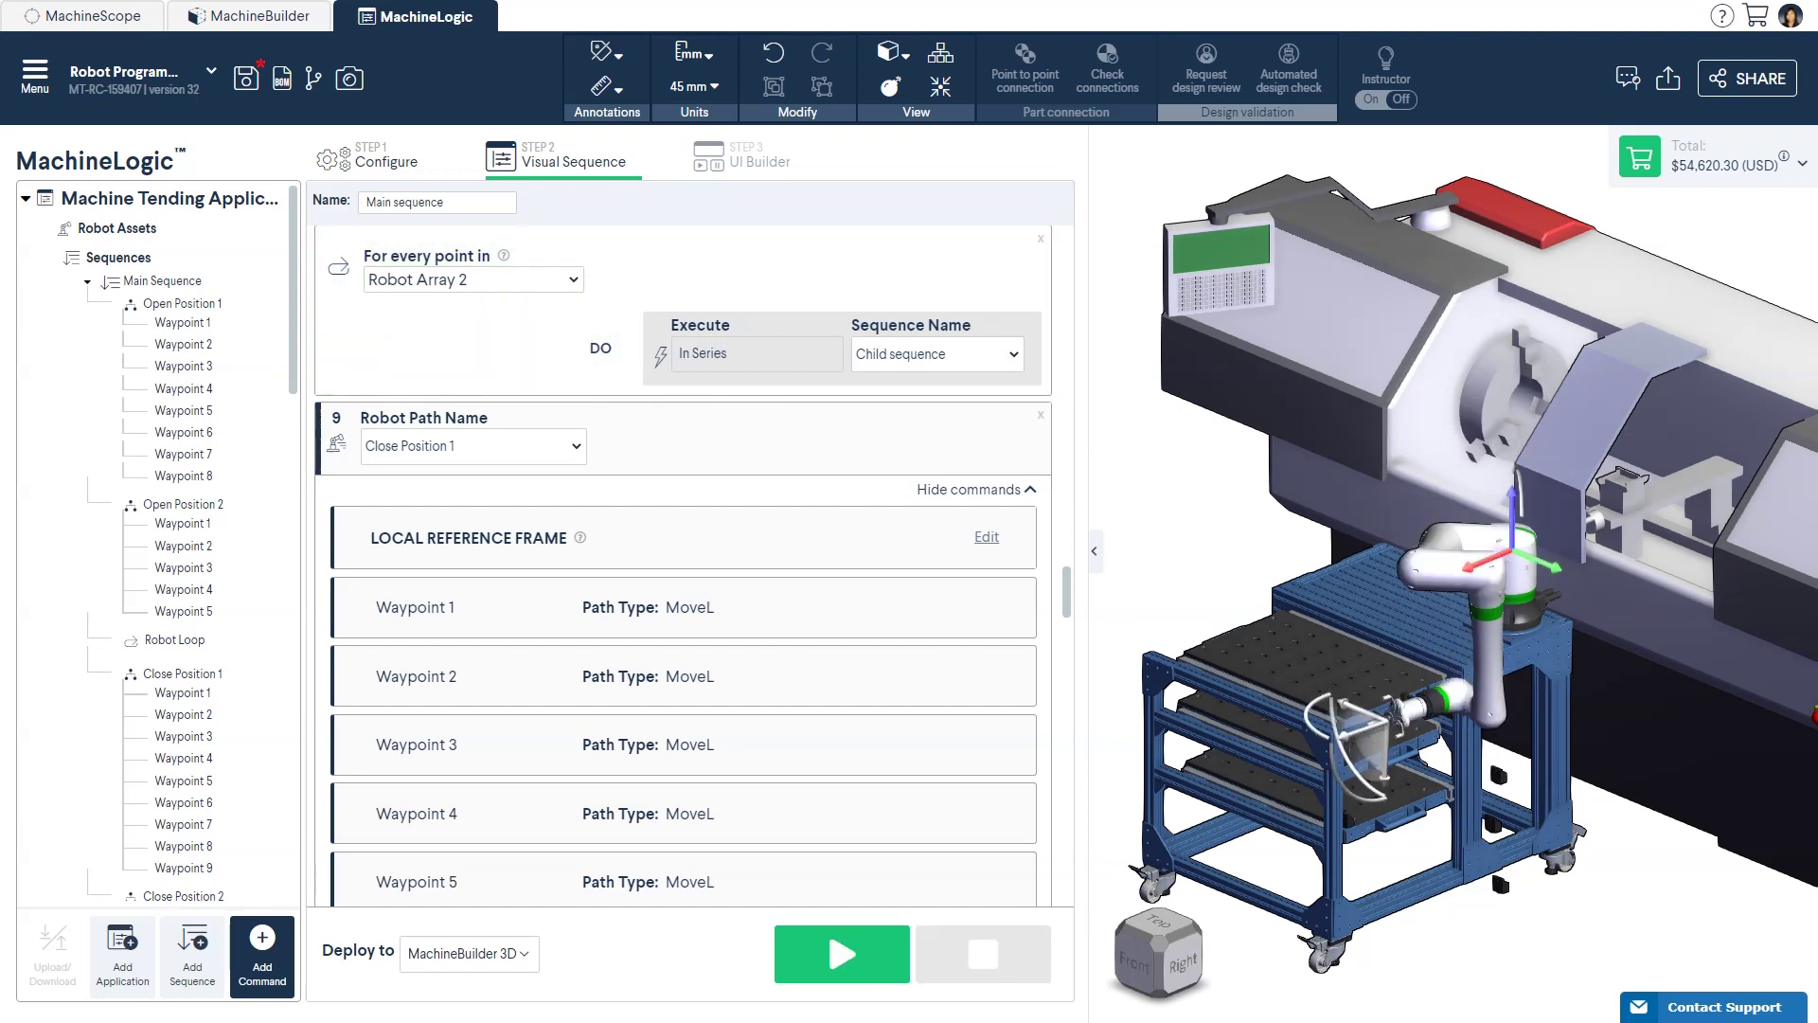